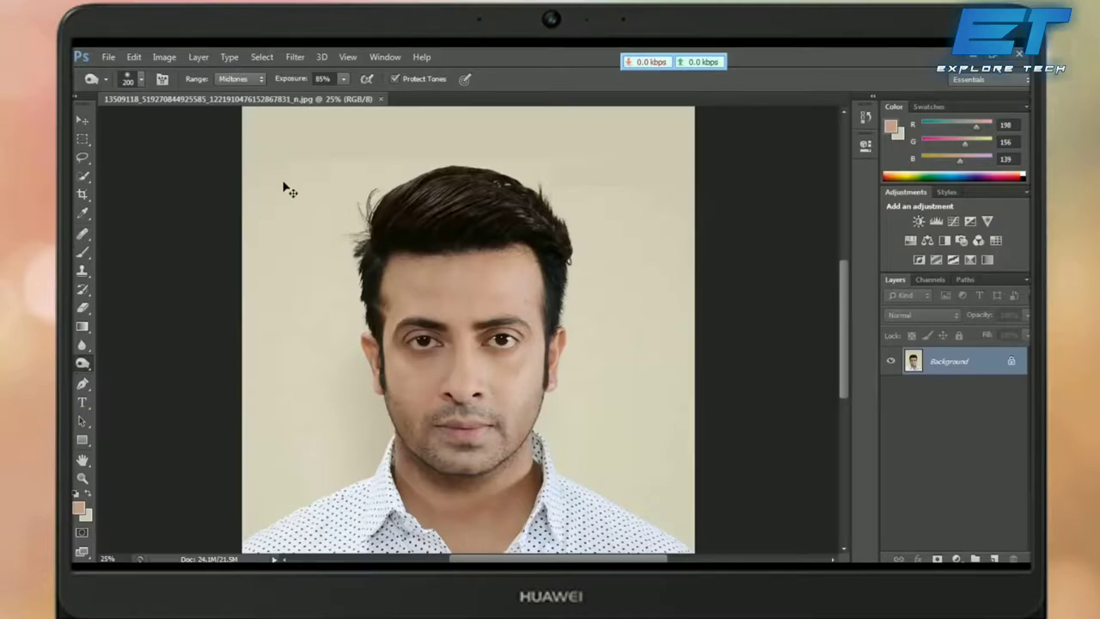
Step: Zoom out to fit the whole portrait and put a crop frame around the entire photo
{"action": "key", "text": "ctrl+minus"}
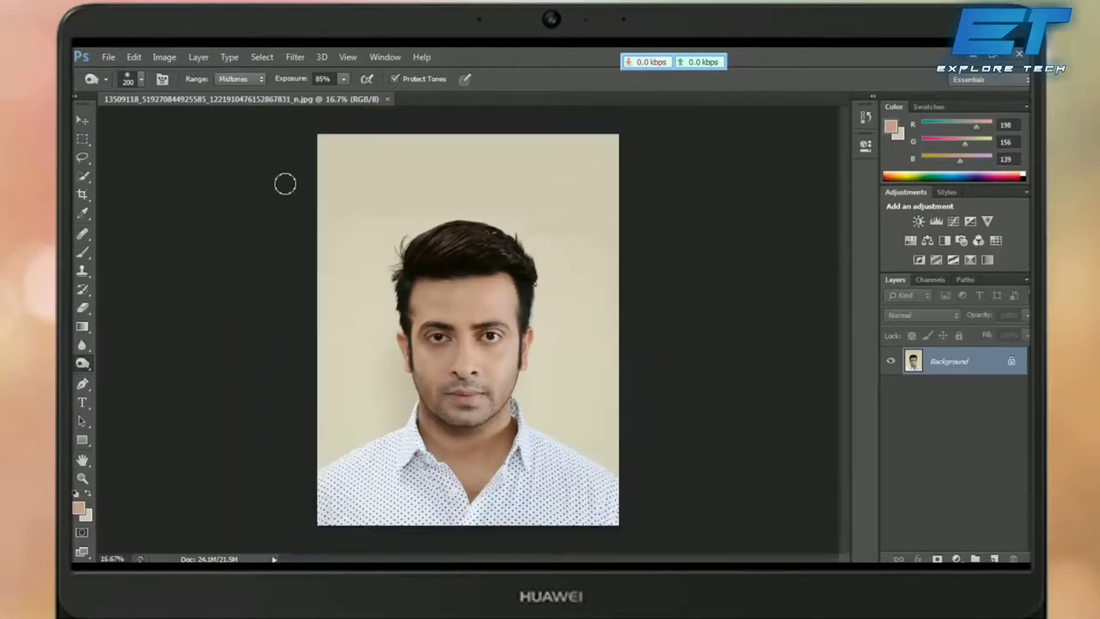
{"action": "key", "text": "ctrl+plus"}
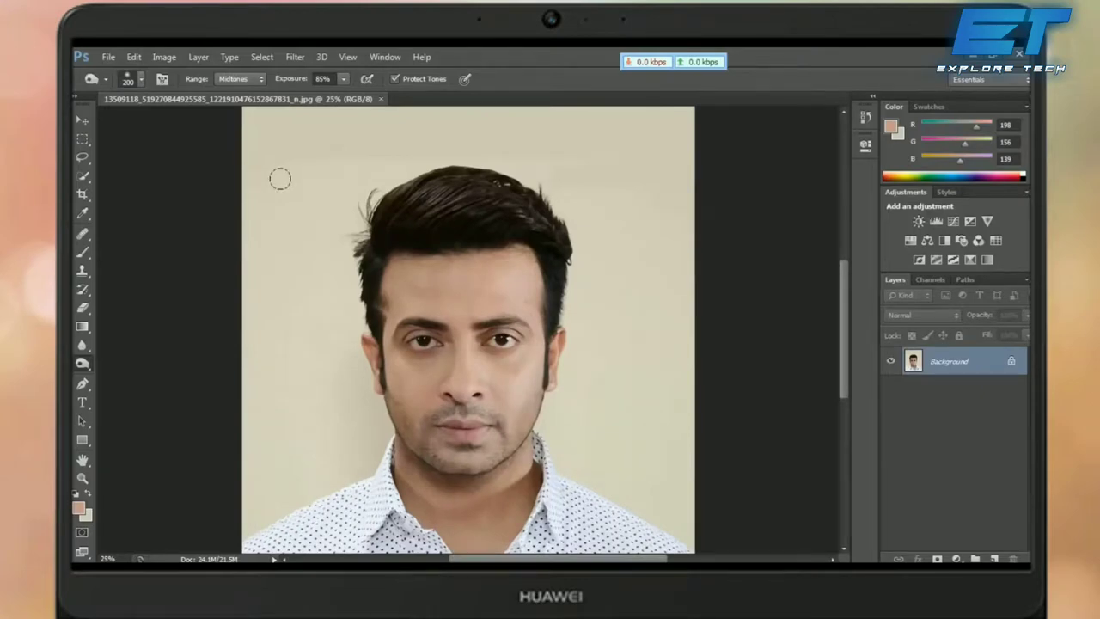
{"action": "key", "text": "ctrl+minus"}
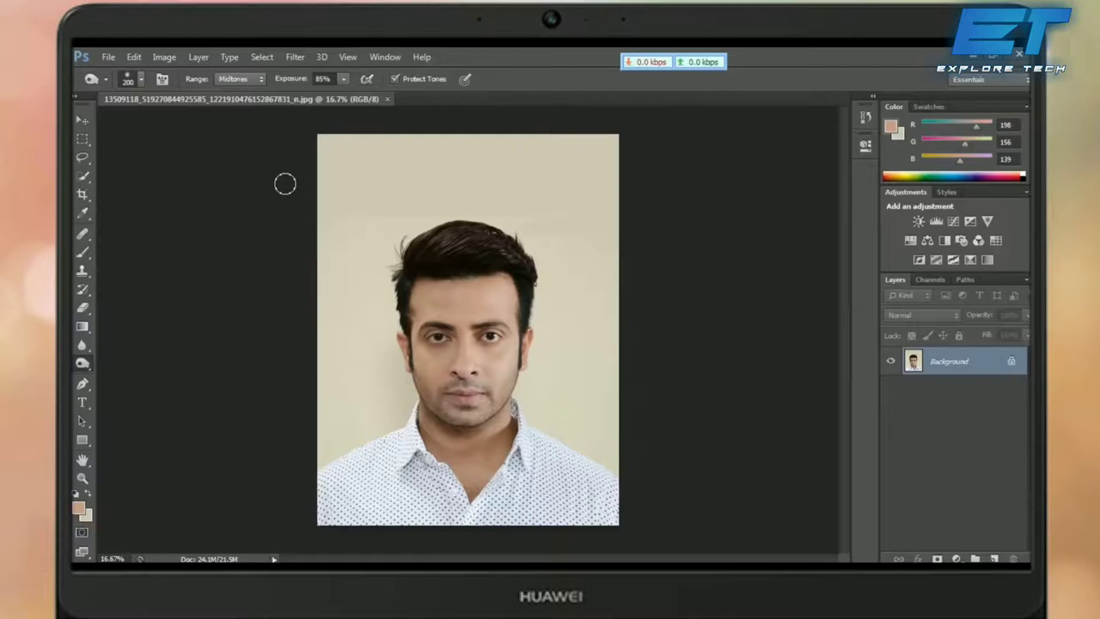
{"action": "key", "text": "c"}
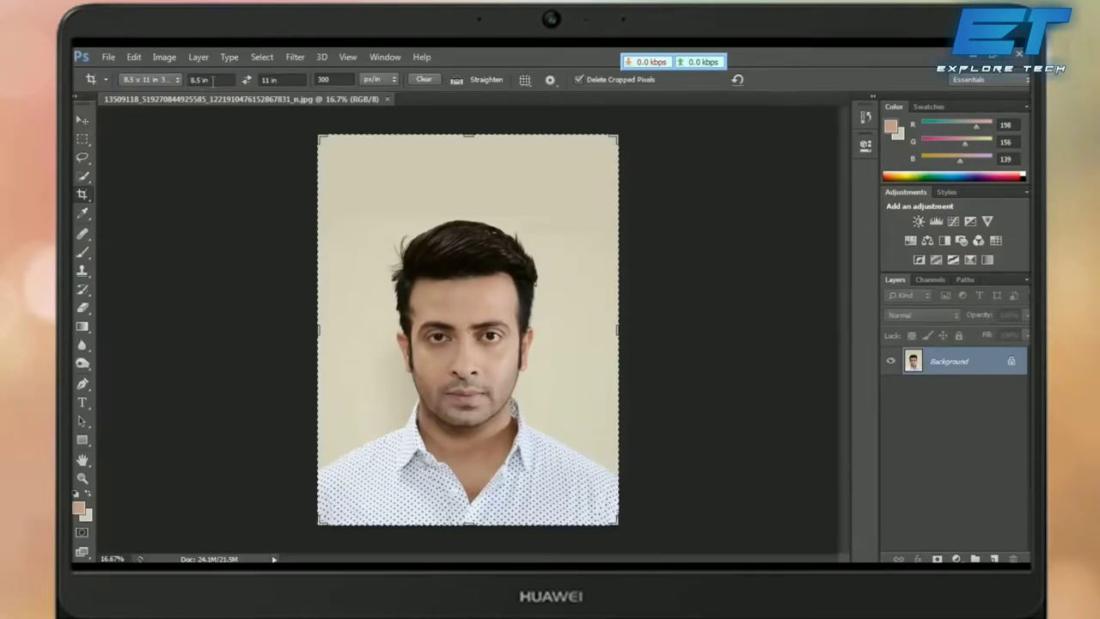
Step: Crop the portrait to 40 × 50 mm, framing the head and shoulders
{"action": "left_click", "coordinate": [213, 80]}
{"action": "type", "text": "40mm"}
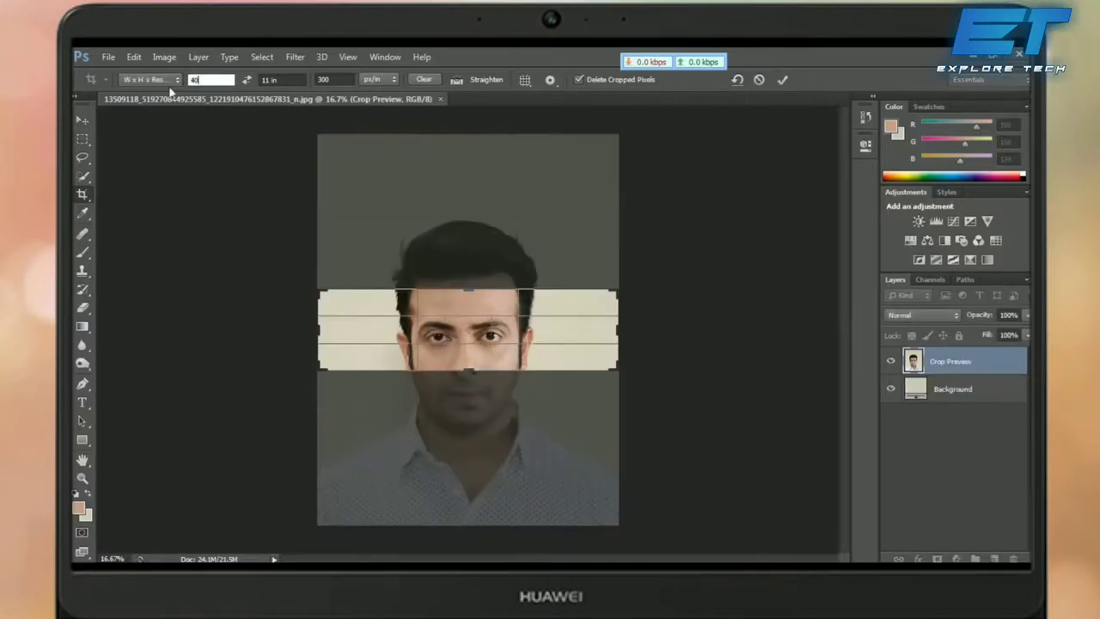
{"action": "left_click", "coordinate": [280, 79]}
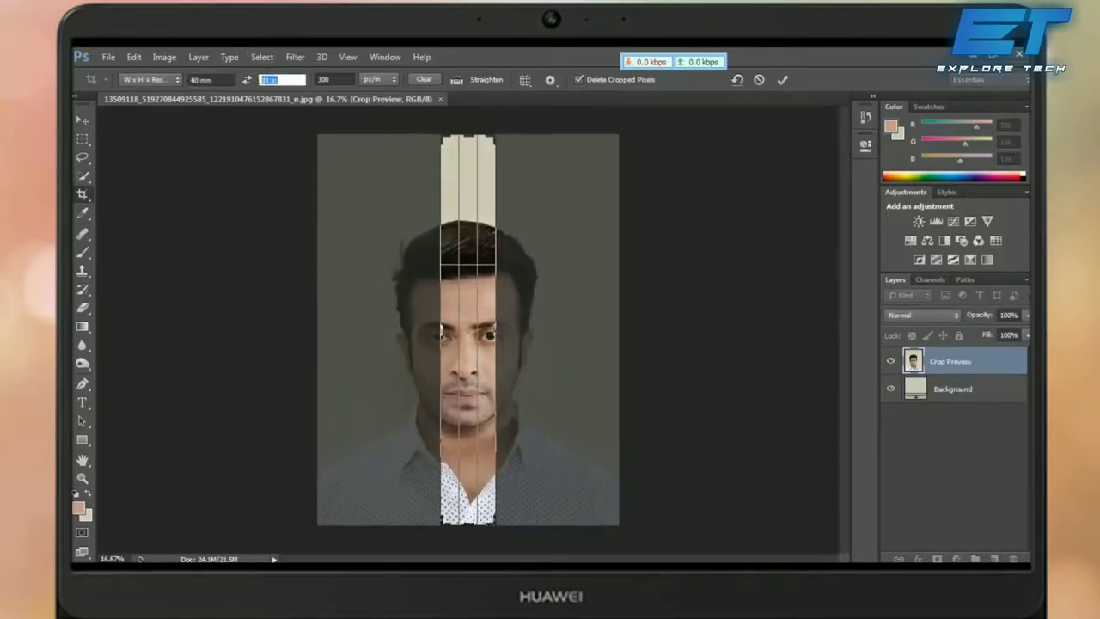
{"action": "type", "text": "50mm"}
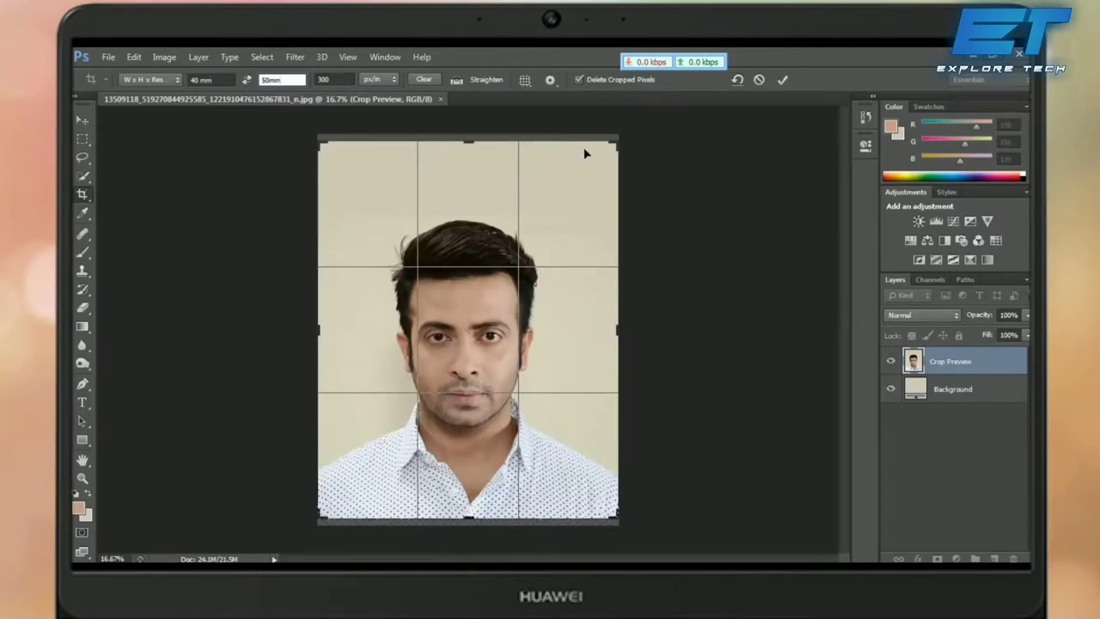
{"action": "left_click_drag", "start_coordinate": [612, 146], "coordinate": [599, 171]}
{"action": "left_click_drag", "start_coordinate": [529, 233], "coordinate": [513, 229]}
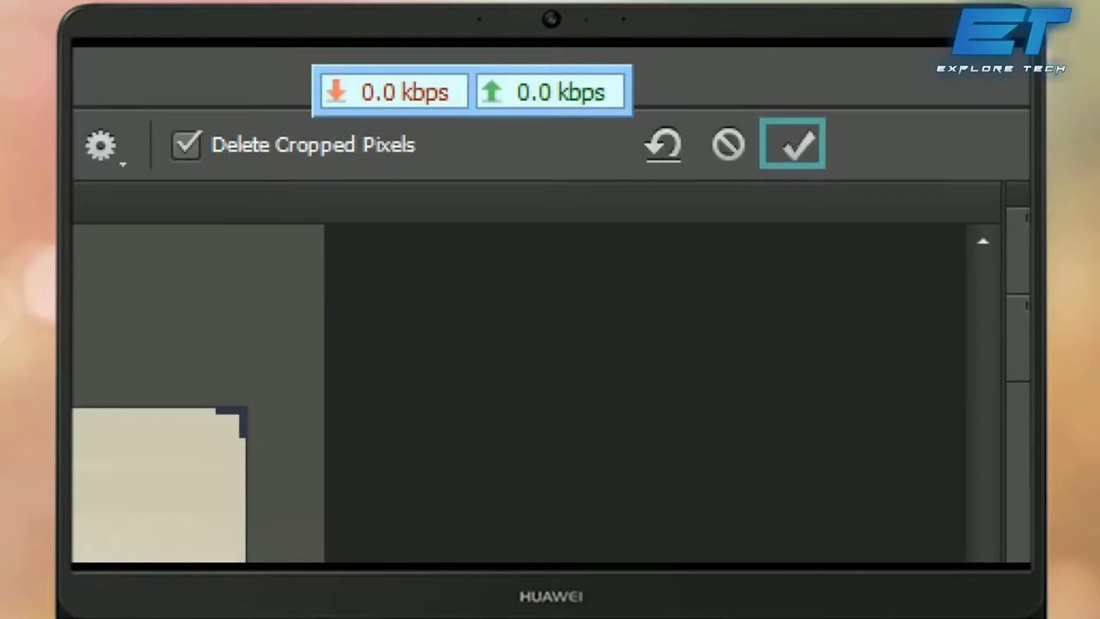
{"action": "left_click", "coordinate": [798, 145]}
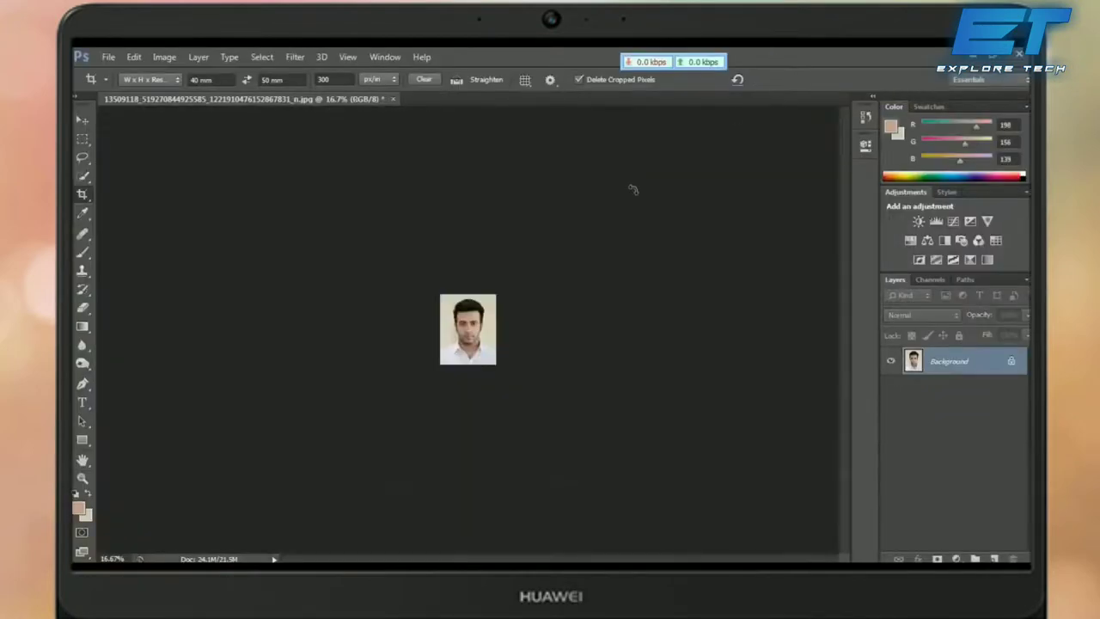
Step: Switch to the Move tool and zoom in on the cropped photo to actual size
{"action": "key", "text": "ctrl+plus"}
{"action": "key", "text": "ctrl+plus"}
{"action": "key", "text": "ctrl+plus"}
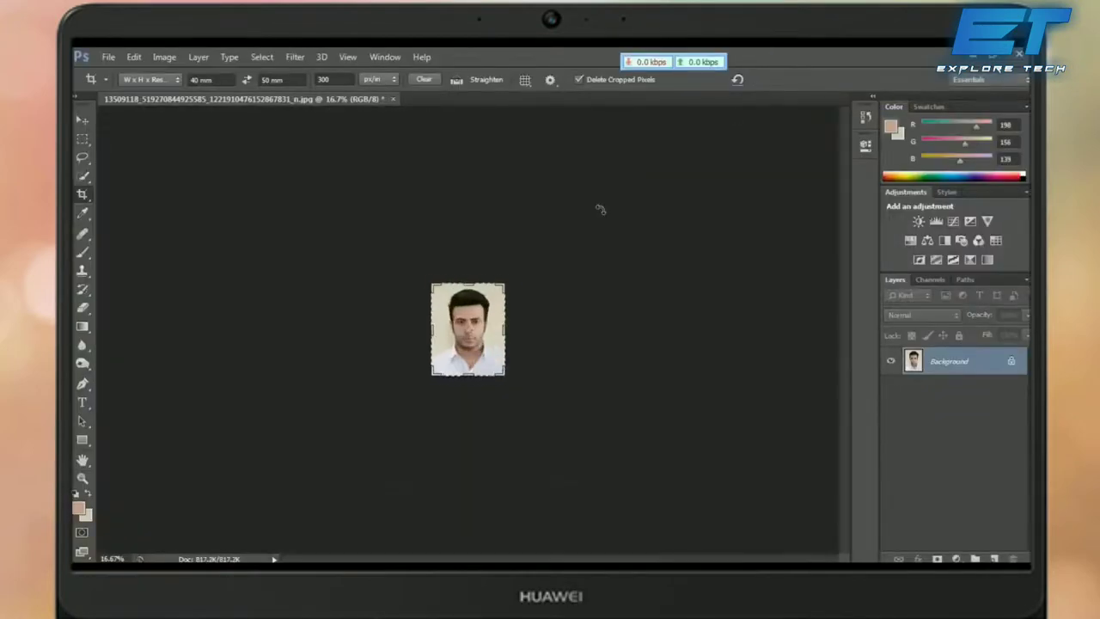
{"action": "key", "text": "v"}
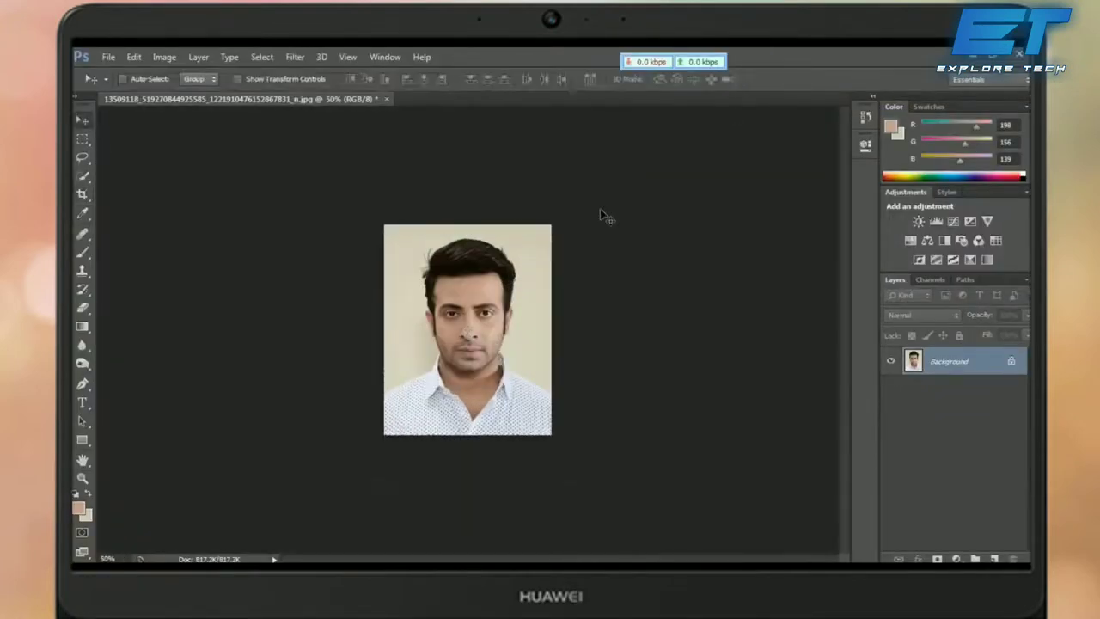
{"action": "key", "text": "ctrl+plus"}
{"action": "key", "text": "ctrl+plus"}
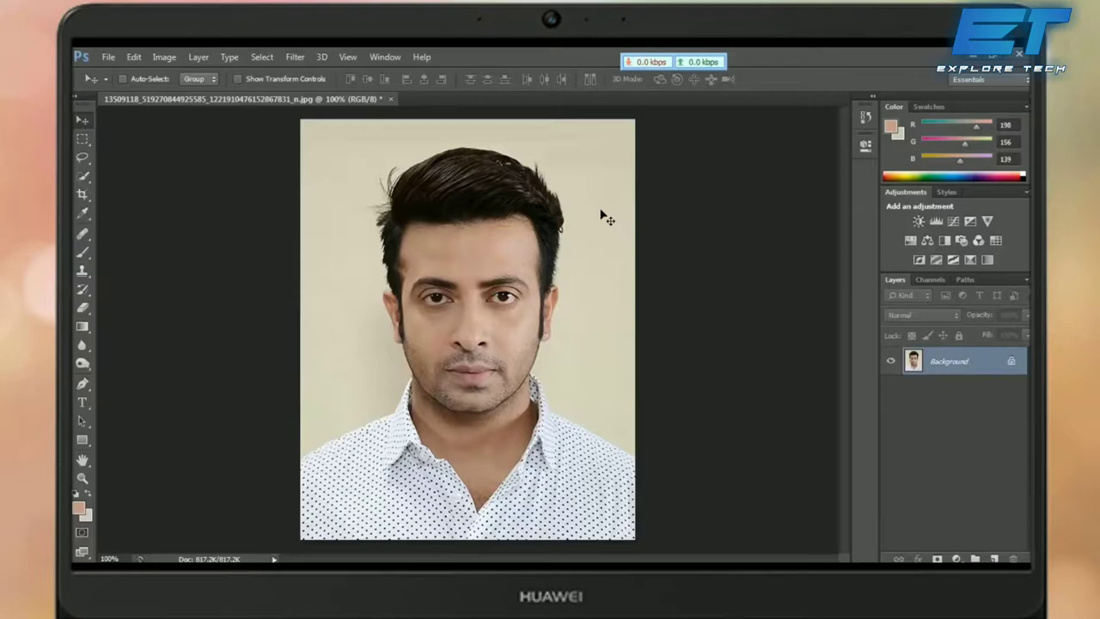
Step: Apply a Curves adjustment pulling midtones down from input 145 to output 118
{"action": "key", "text": "ctrl+m"}
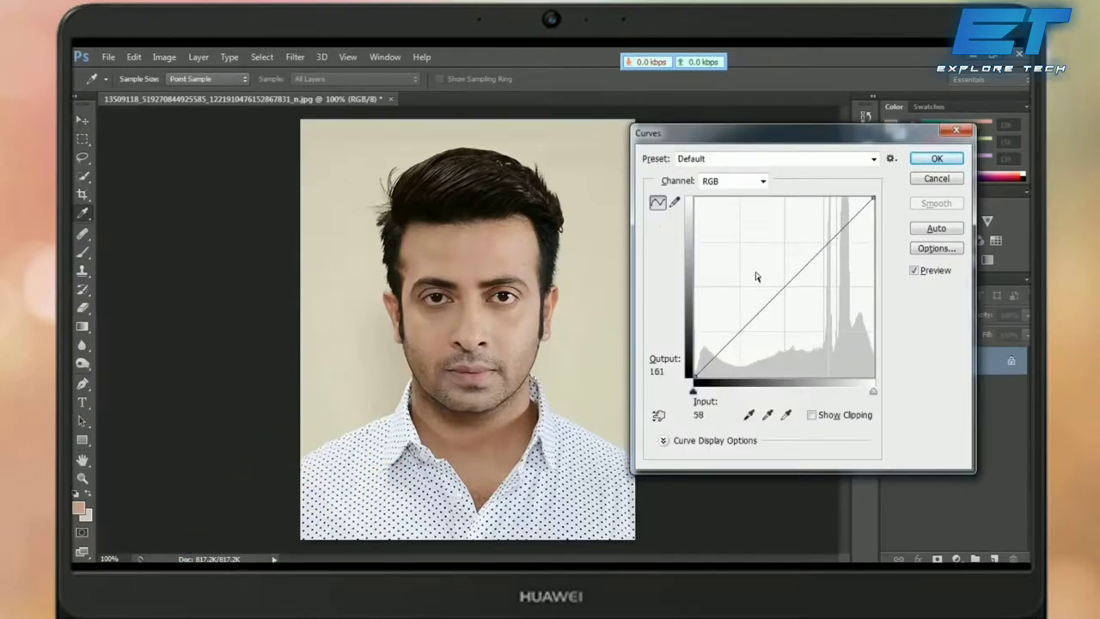
{"action": "left_click_drag", "start_coordinate": [789, 284], "coordinate": [777, 268]}
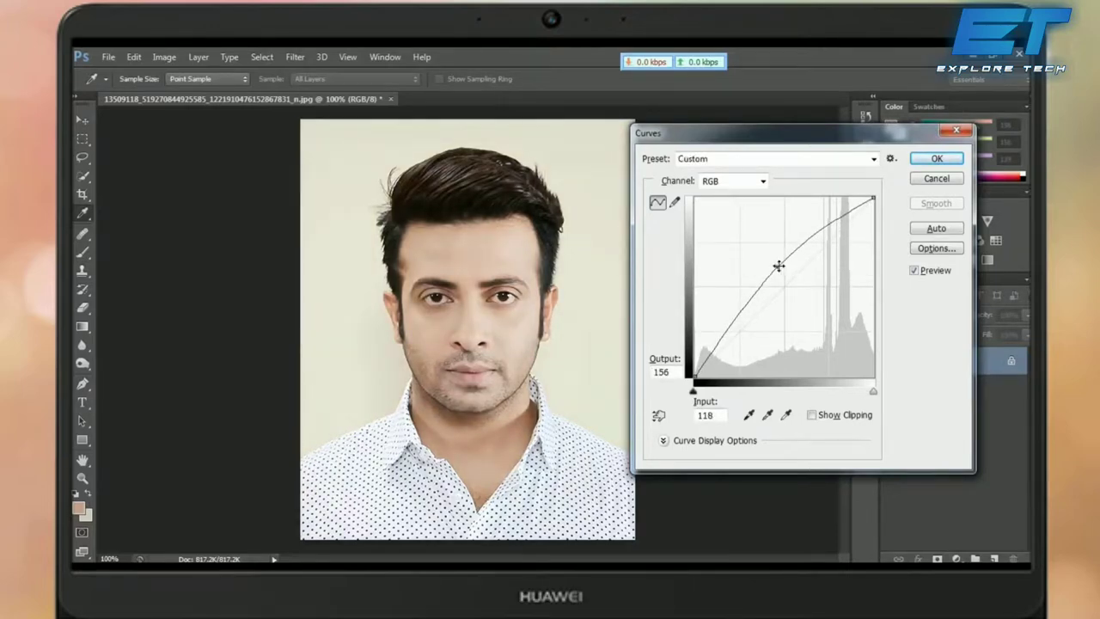
{"action": "left_click_drag", "start_coordinate": [779, 268], "coordinate": [797, 294]}
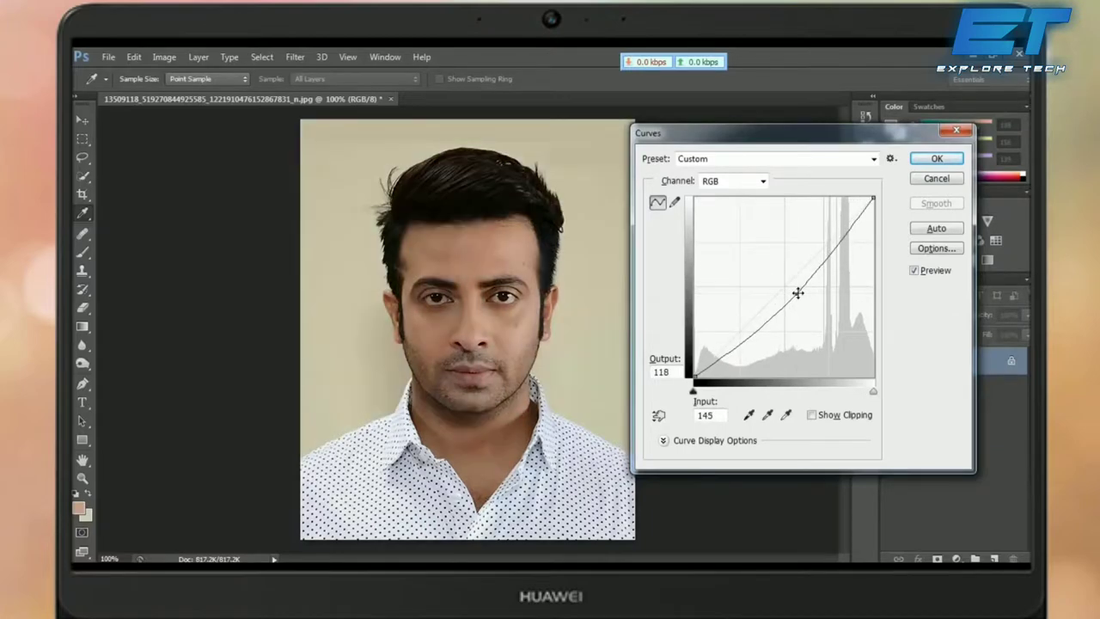
{"action": "left_click", "coordinate": [929, 164]}
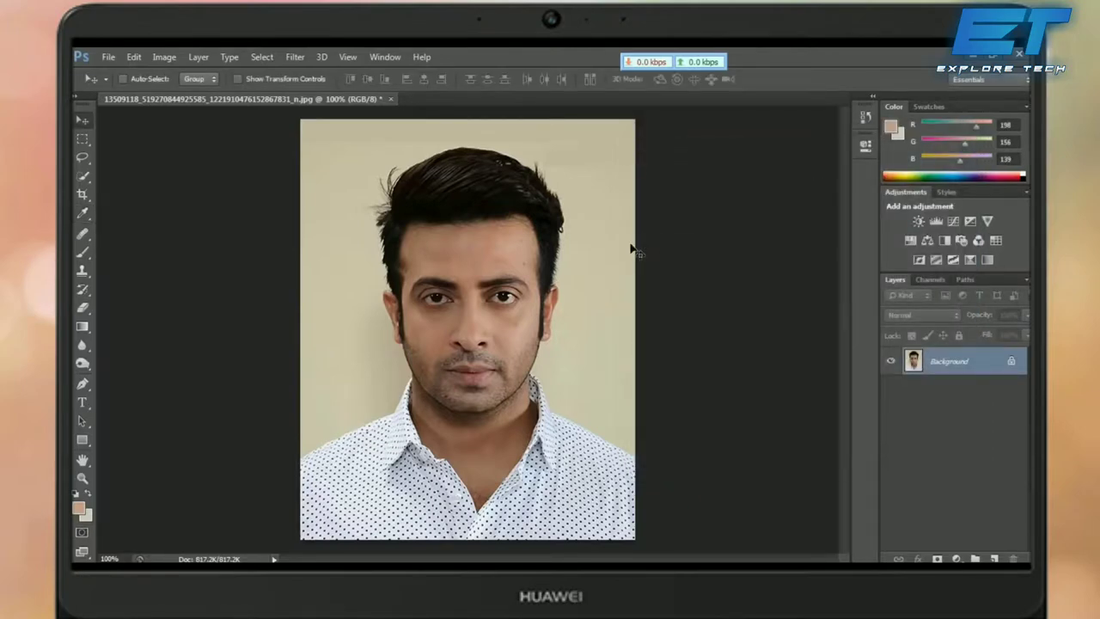
{"action": "key", "text": "ctrl+minus"}
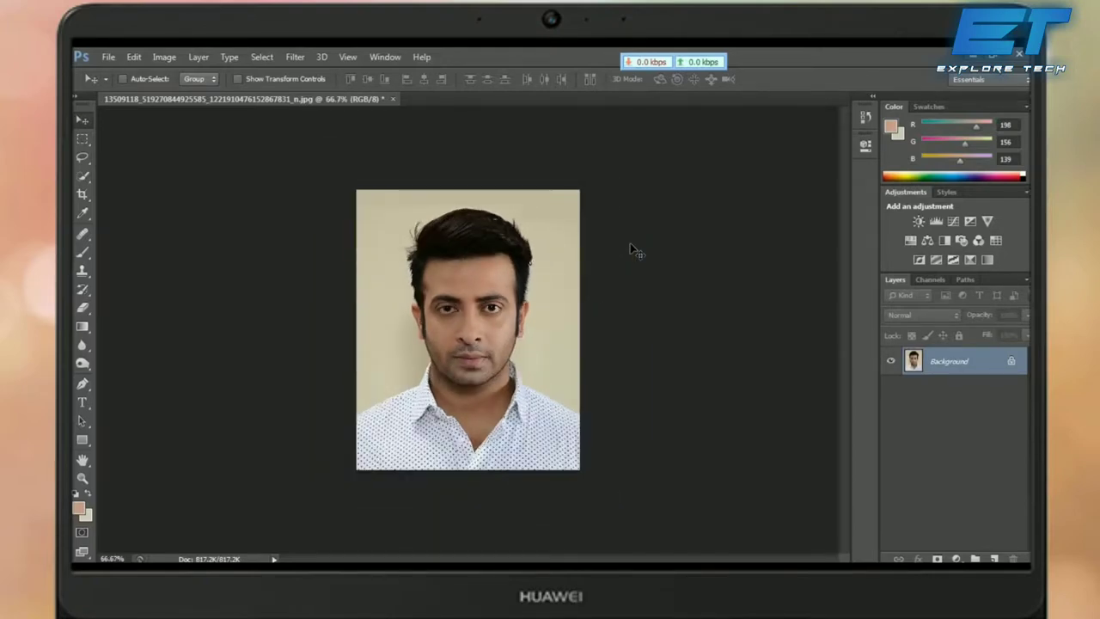
{"action": "key", "text": "ctrl+a"}
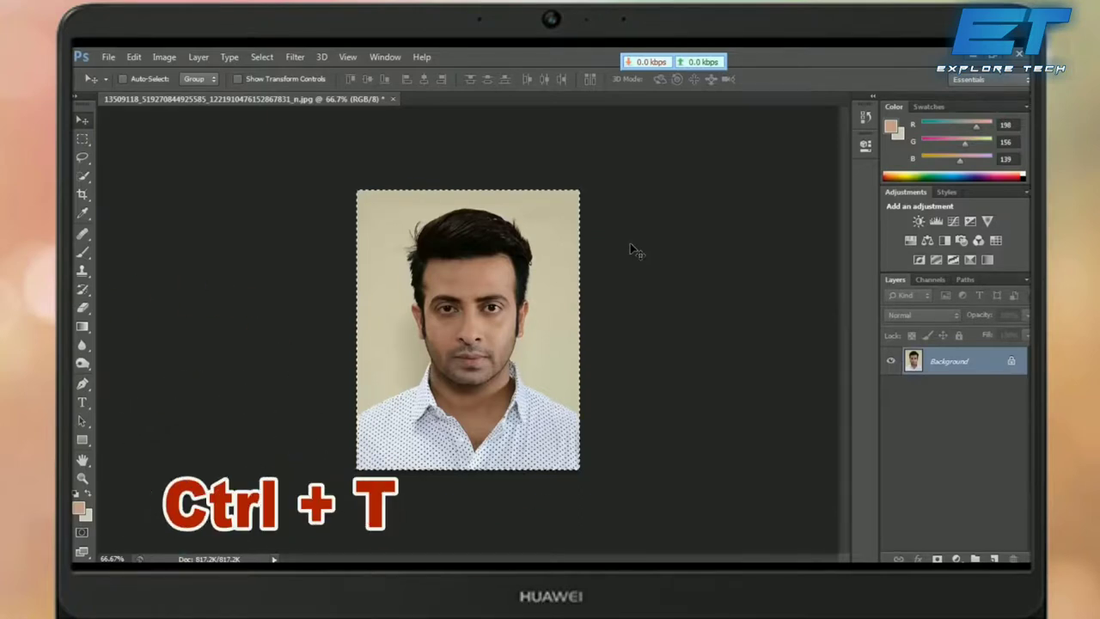
{"action": "key", "text": "ctrl+t"}
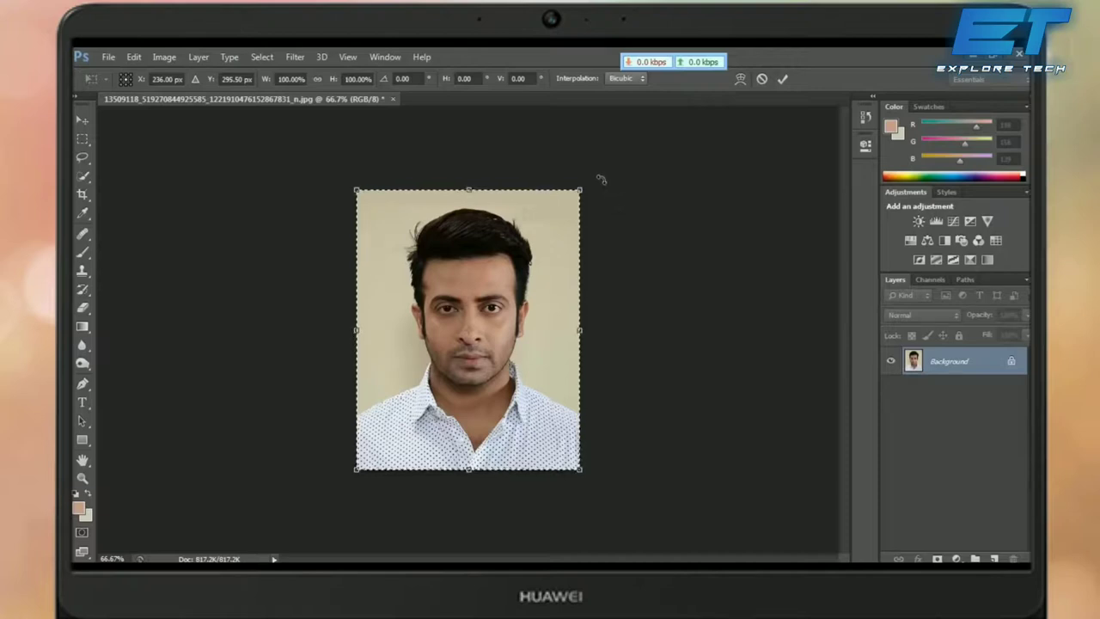
{"action": "mouse_move", "coordinate": [600, 180]}
{"action": "left_mouse_down"}
{"action": "mouse_move", "coordinate": [596, 163]}
{"action": "mouse_move", "coordinate": [617, 192]}
{"action": "mouse_move", "coordinate": [607, 181]}
{"action": "left_mouse_up"}
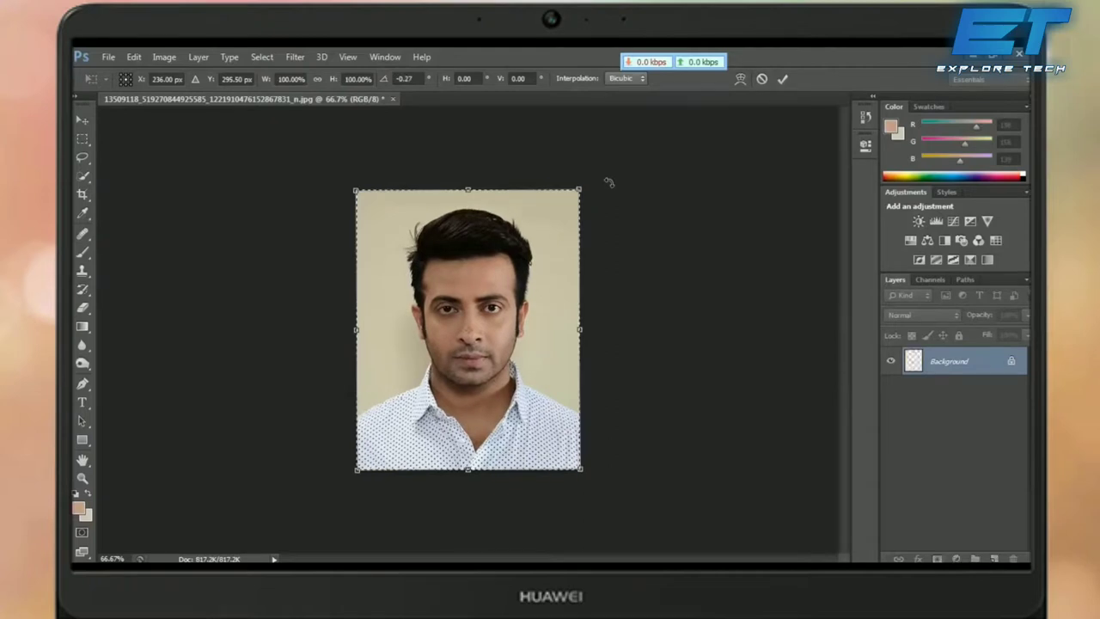
{"action": "left_click", "coordinate": [761, 80]}
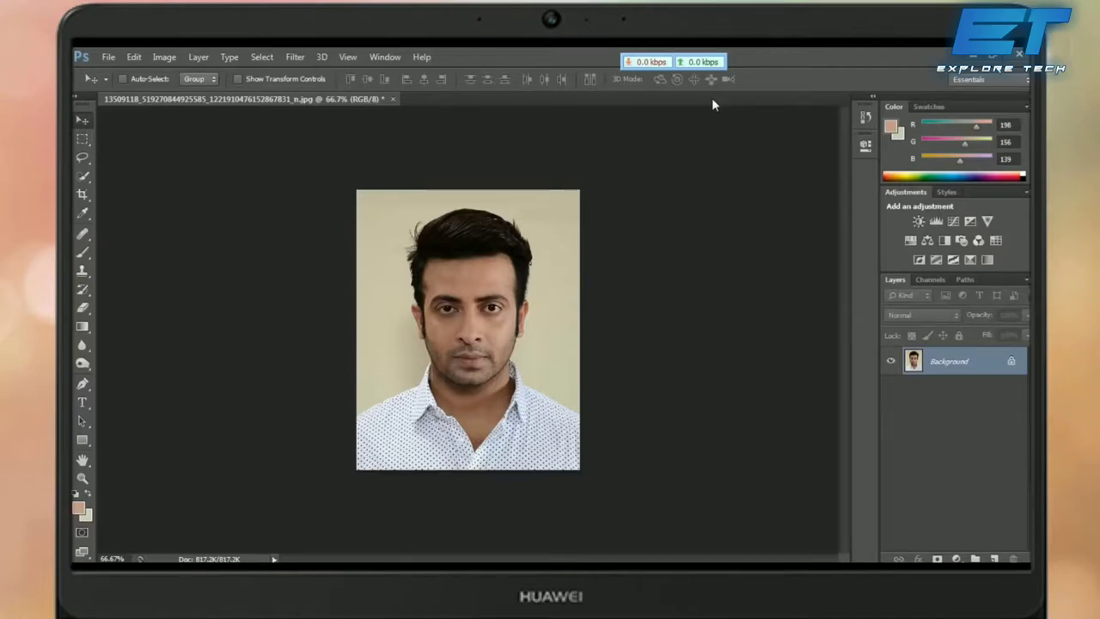
{"action": "key", "text": "ctrl+plus"}
{"action": "key", "text": "ctrl+plus"}
{"action": "key", "text": "ctrl+plus"}
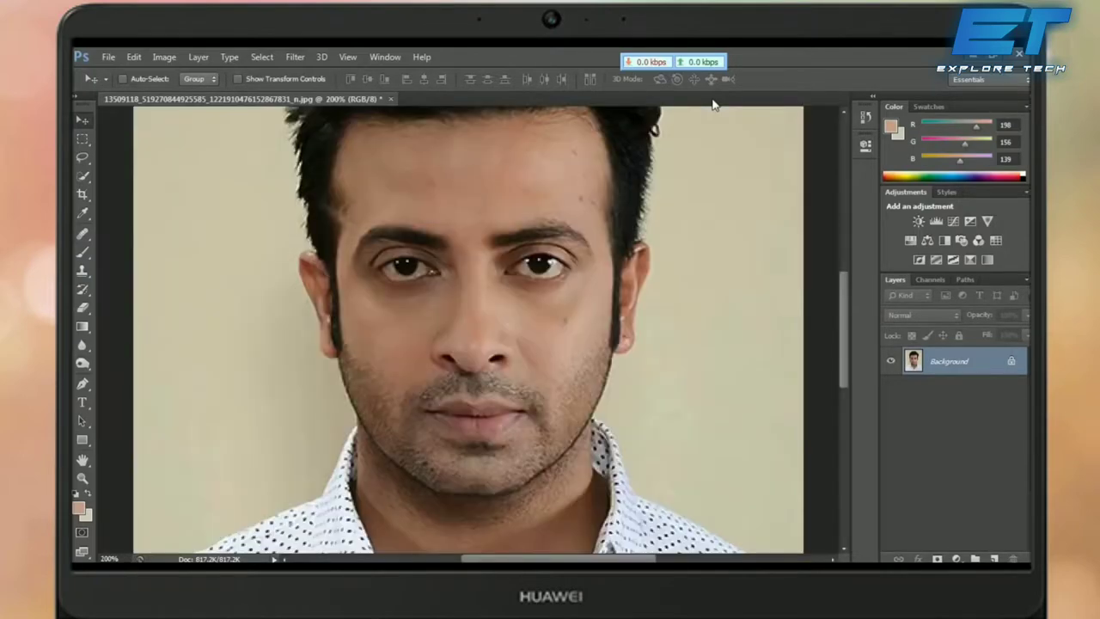
Step: Pan the close-up view down to show the lower face and shirt collar
{"action": "left_click_drag", "start_coordinate": [602, 258], "coordinate": [600, 137]}
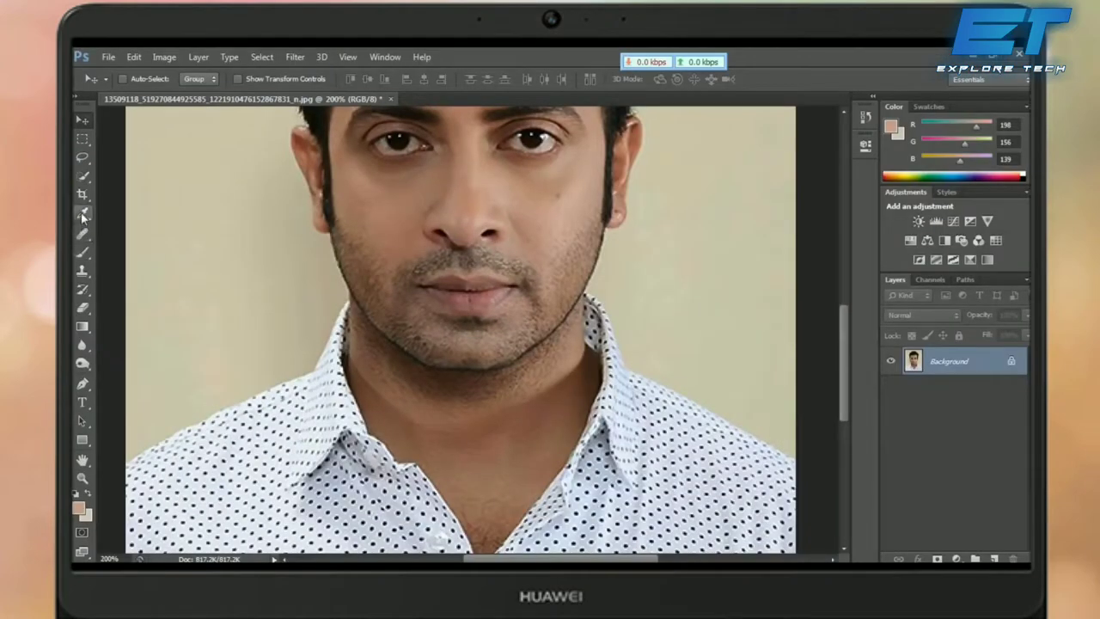
{"action": "left_click", "coordinate": [82, 212]}
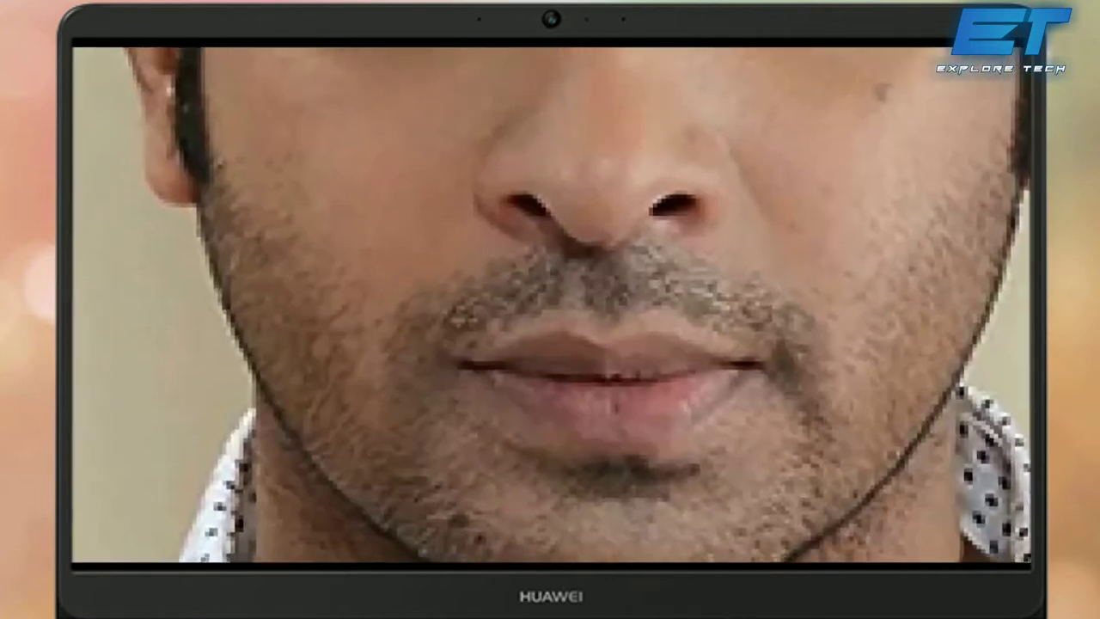
{"action": "left_click", "coordinate": [407, 249]}
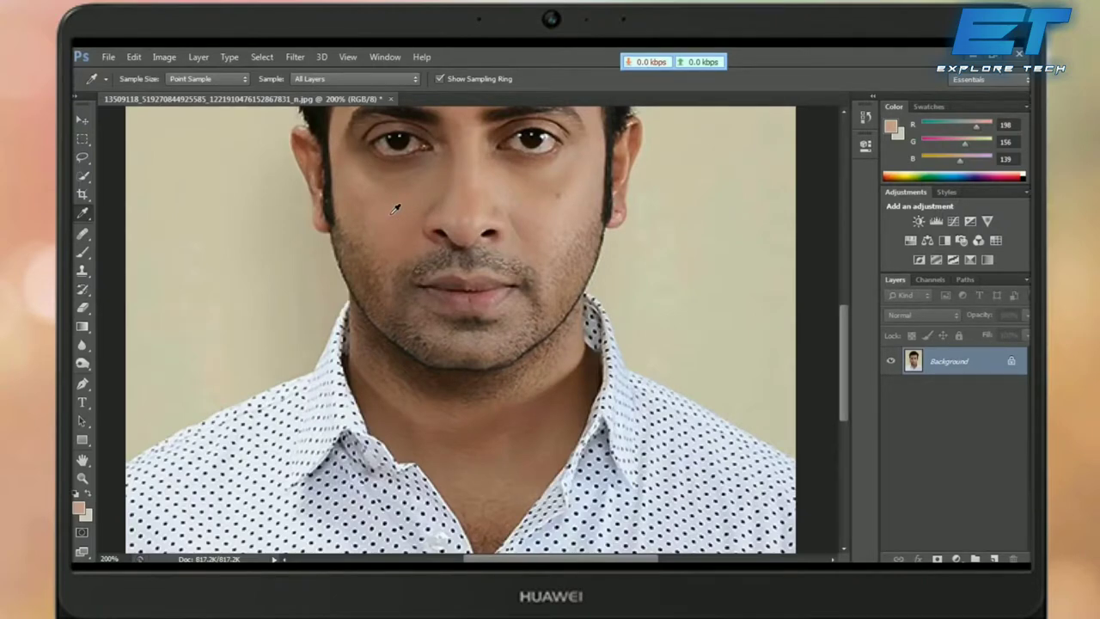
{"action": "left_click", "coordinate": [394, 212]}
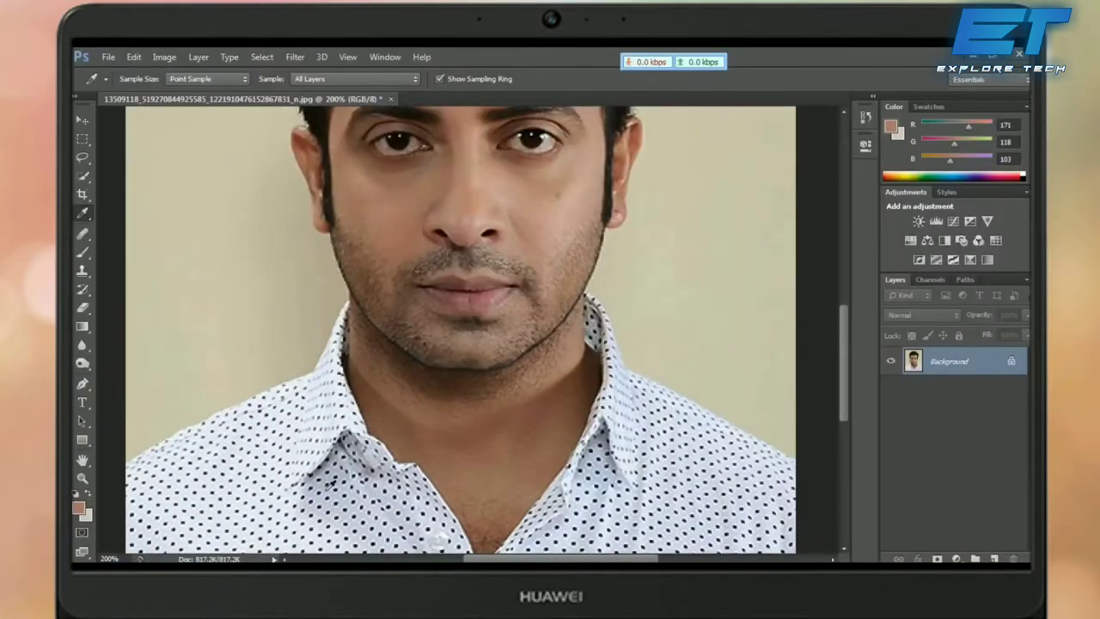
{"action": "left_click", "coordinate": [399, 139]}
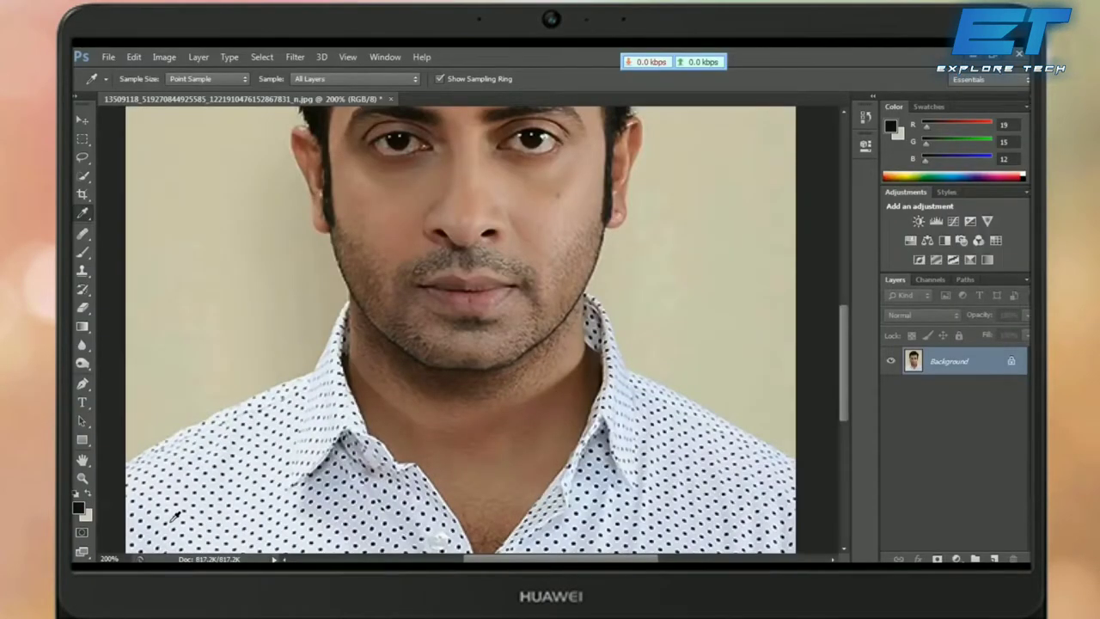
{"action": "left_click", "coordinate": [384, 217]}
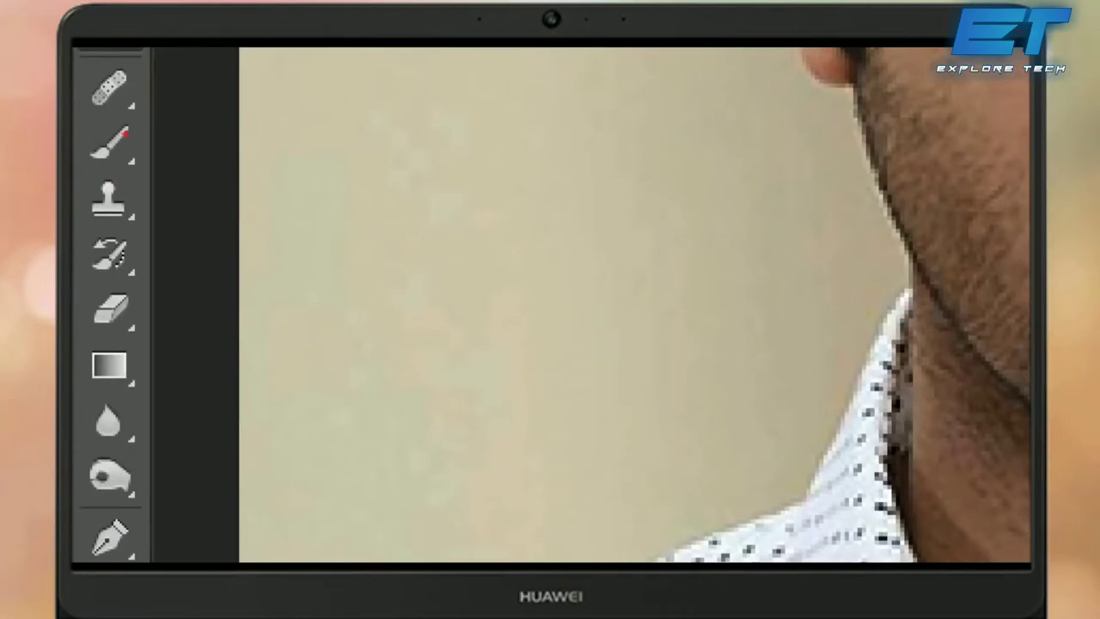
Step: Set up a soft Brush at size 35 with 58% opacity
{"action": "left_click", "coordinate": [110, 140]}
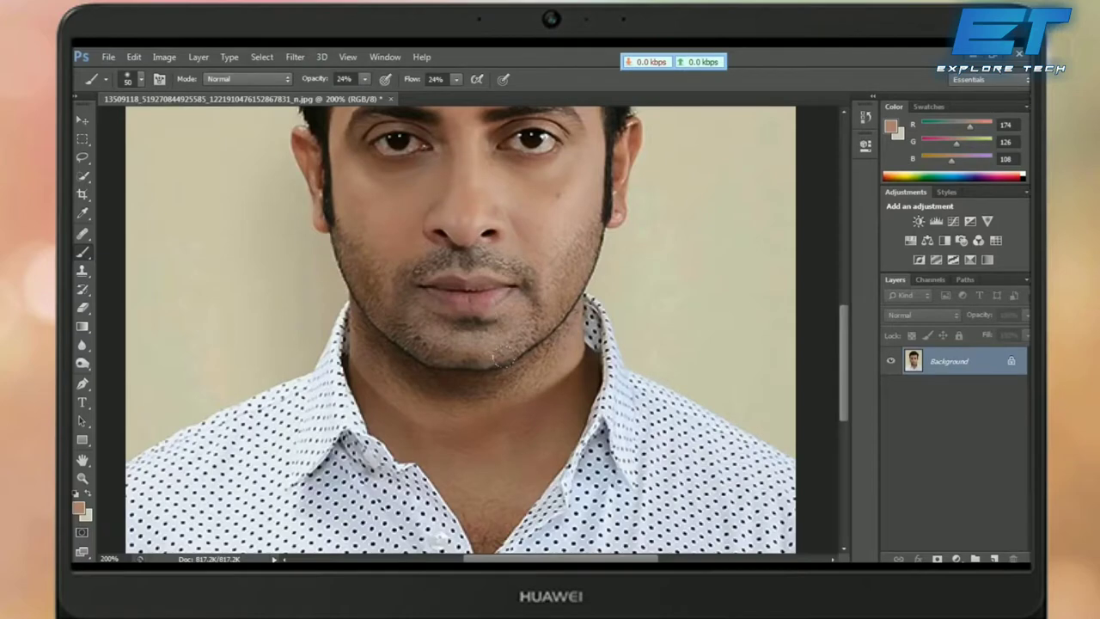
{"action": "key", "text": "bracketleft"}
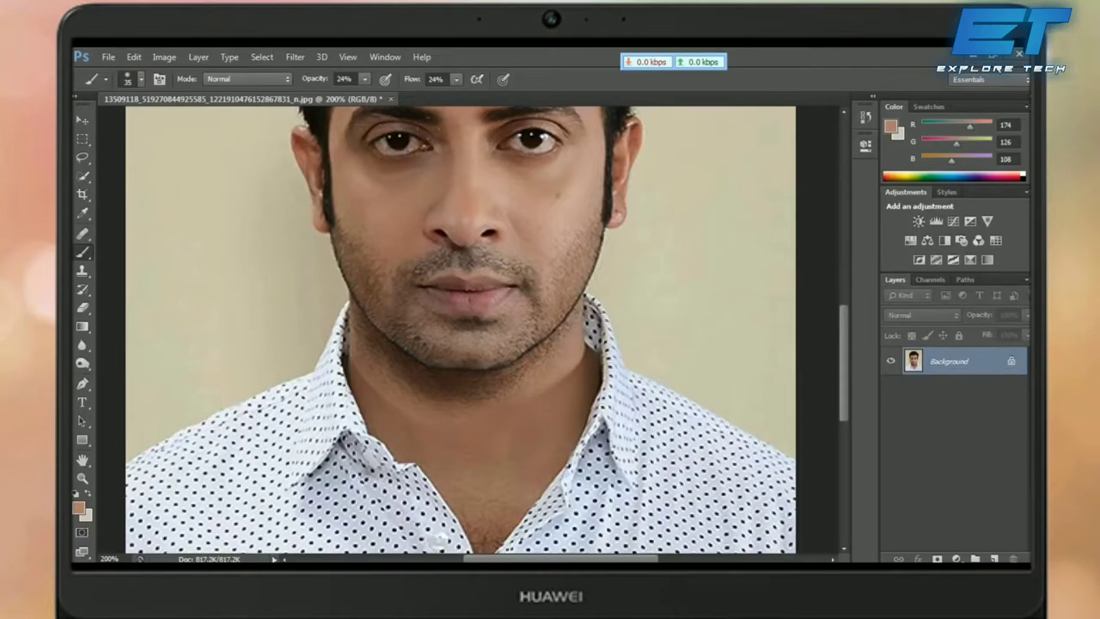
{"action": "left_click", "coordinate": [363, 79]}
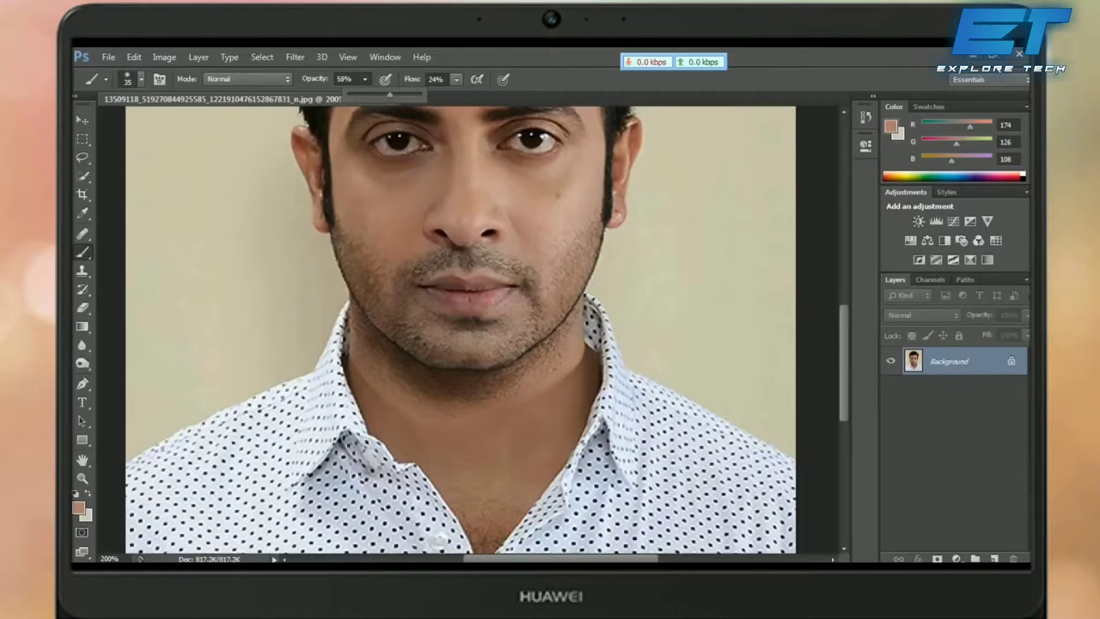
{"action": "key", "text": "Return"}
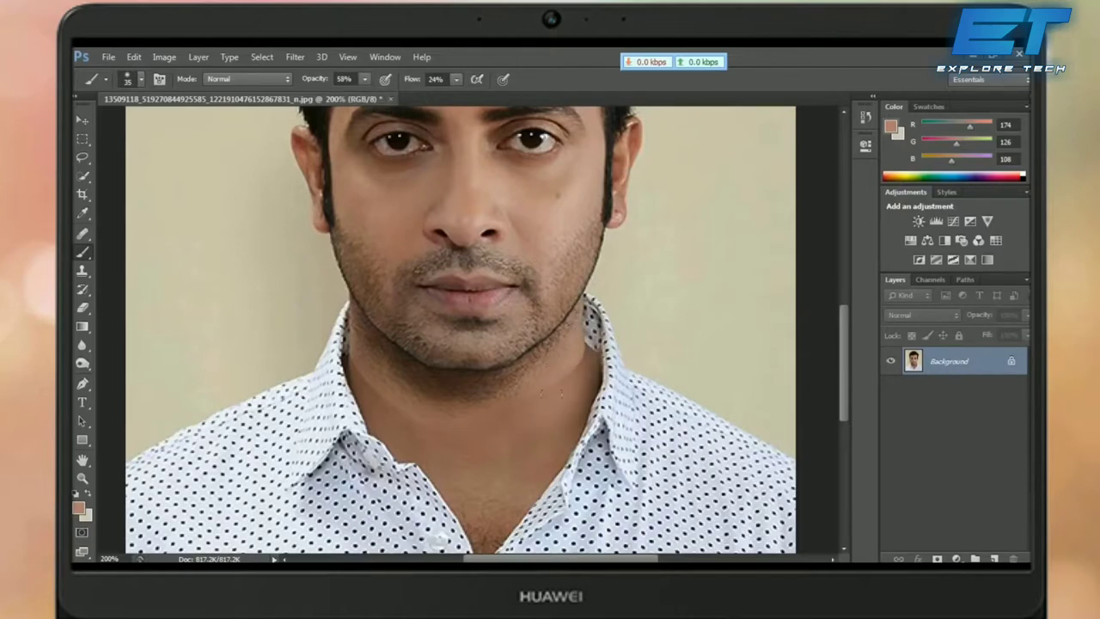
Step: Paint the sampled skin tone over the neck below the chin and its right side
{"action": "mouse_move", "coordinate": [391, 413]}
{"action": "left_mouse_down"}
{"action": "mouse_move", "coordinate": [374, 367]}
{"action": "mouse_move", "coordinate": [348, 378]}
{"action": "mouse_move", "coordinate": [428, 450]}
{"action": "left_mouse_up"}
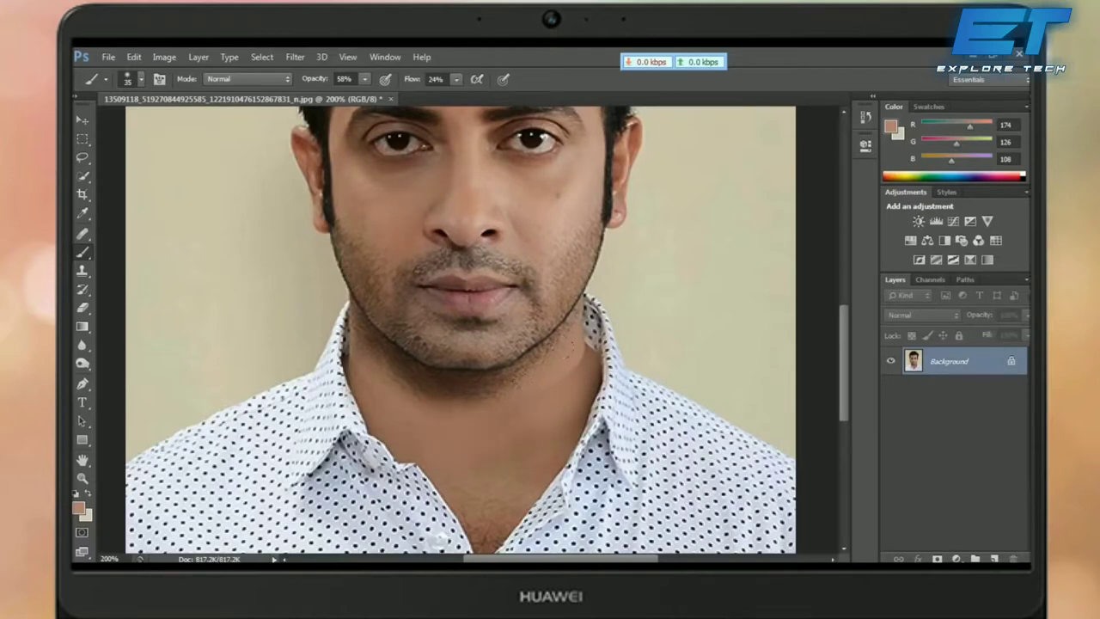
{"action": "left_click_drag", "start_coordinate": [507, 437], "coordinate": [542, 469]}
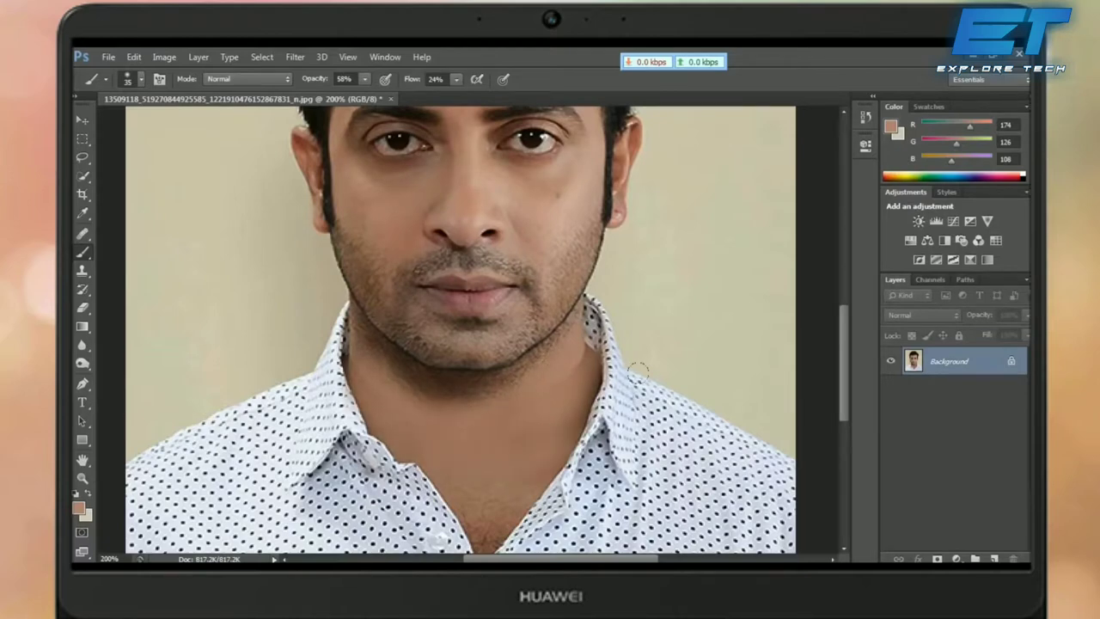
{"action": "scroll", "coordinate": [627, 523], "scroll_direction": "up", "scroll_amount": 5}
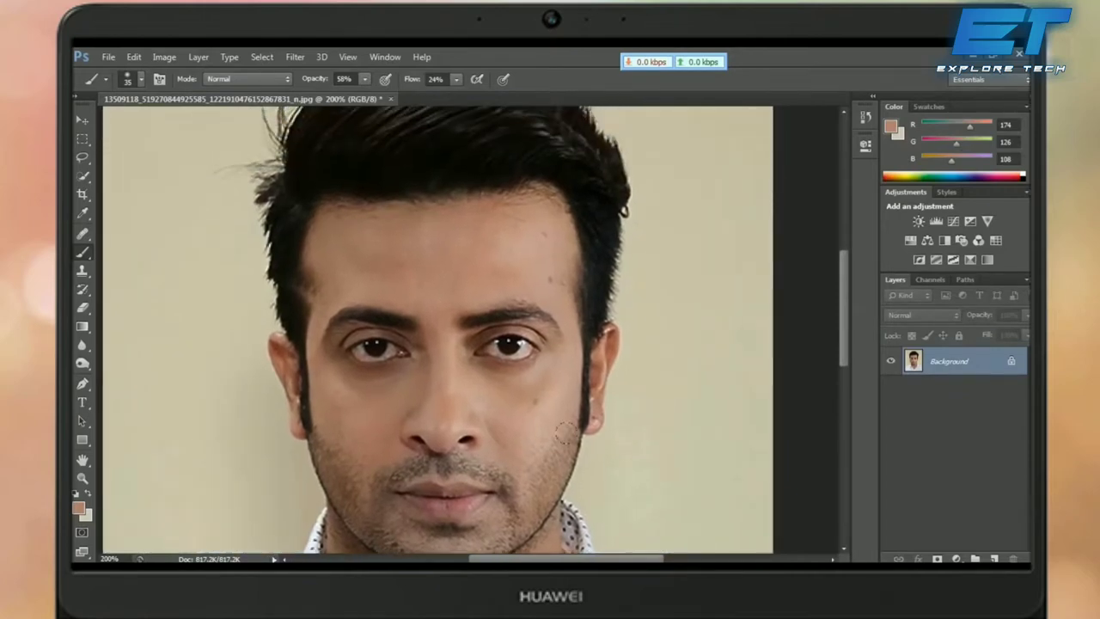
{"action": "scroll", "coordinate": [574, 439], "scroll_direction": "up", "scroll_amount": 1}
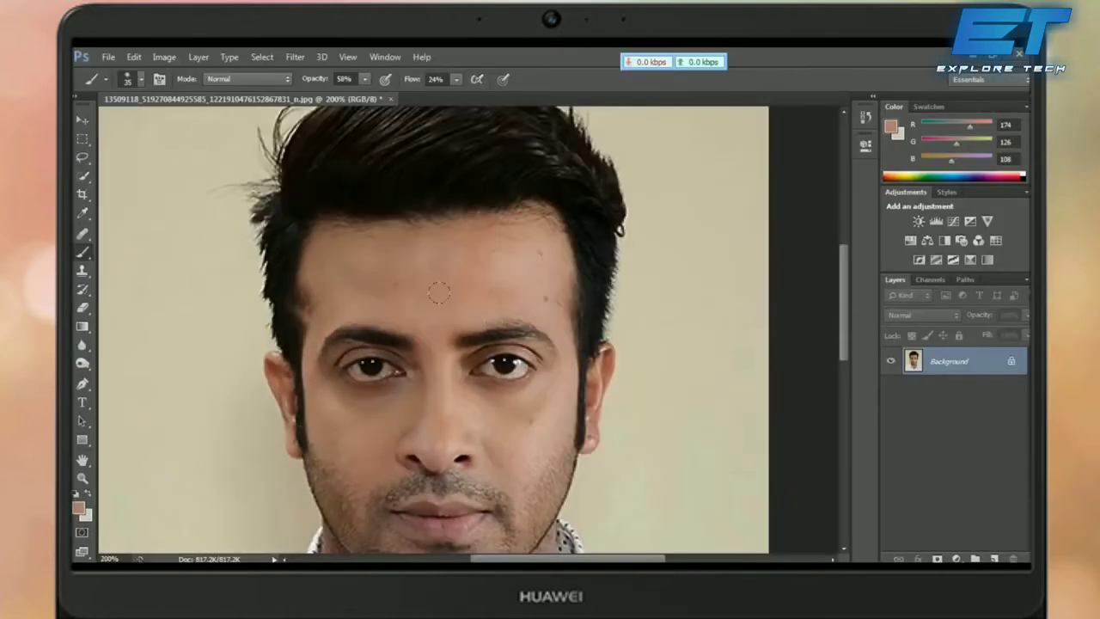
{"action": "left_click_drag", "start_coordinate": [440, 301], "coordinate": [445, 374]}
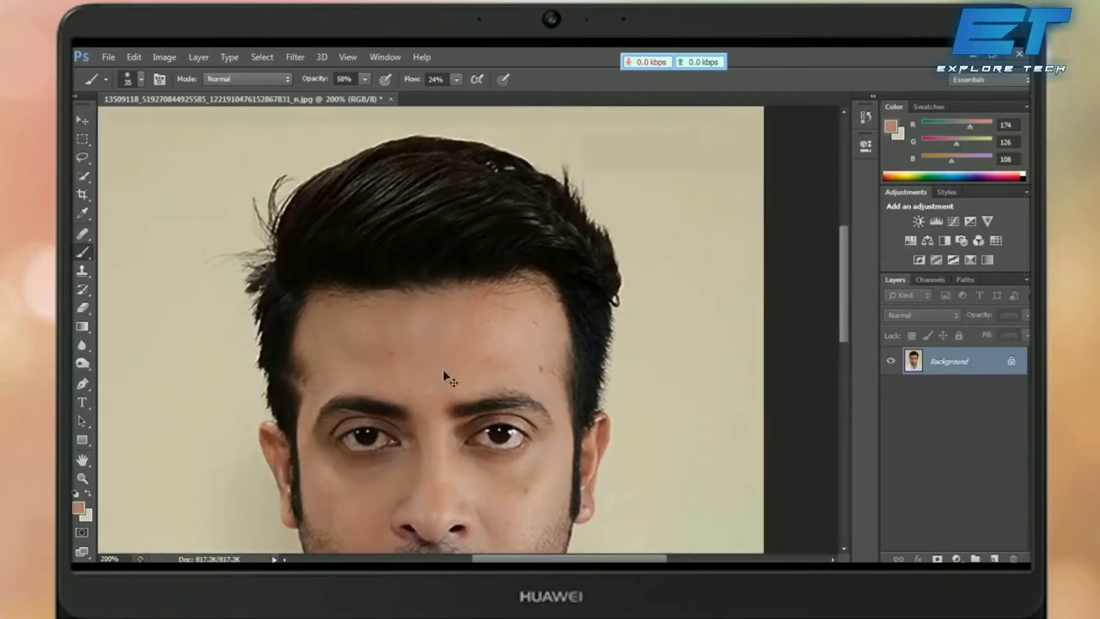
Step: Zoom in closer, pick the Burn tool at brush size 90, and bring the face into view
{"action": "key", "text": "ctrl+plus"}
{"action": "mouse_move", "coordinate": [544, 301]}
{"action": "left_mouse_down"}
{"action": "mouse_move", "coordinate": [619, 148]}
{"action": "mouse_move", "coordinate": [597, 434]}
{"action": "left_mouse_up"}
{"action": "key", "text": "o"}
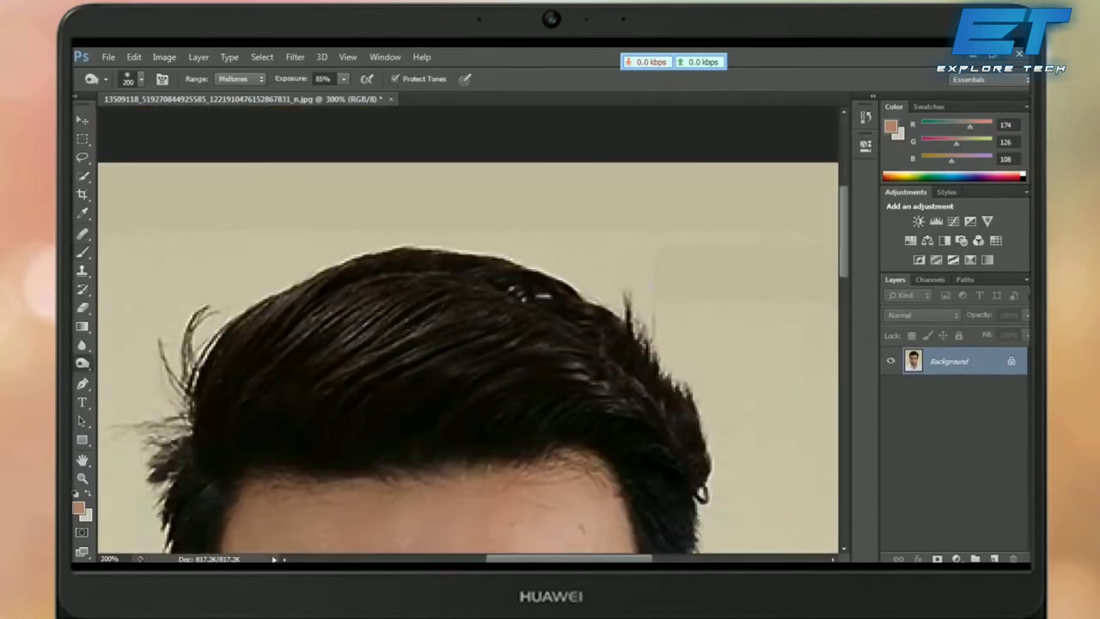
{"action": "key", "text": "bracketleft"}
{"action": "key", "text": "bracketleft"}
{"action": "key", "text": "bracketleft"}
{"action": "key", "text": "h"}
{"action": "left_click_drag", "start_coordinate": [481, 172], "coordinate": [468, 318]}
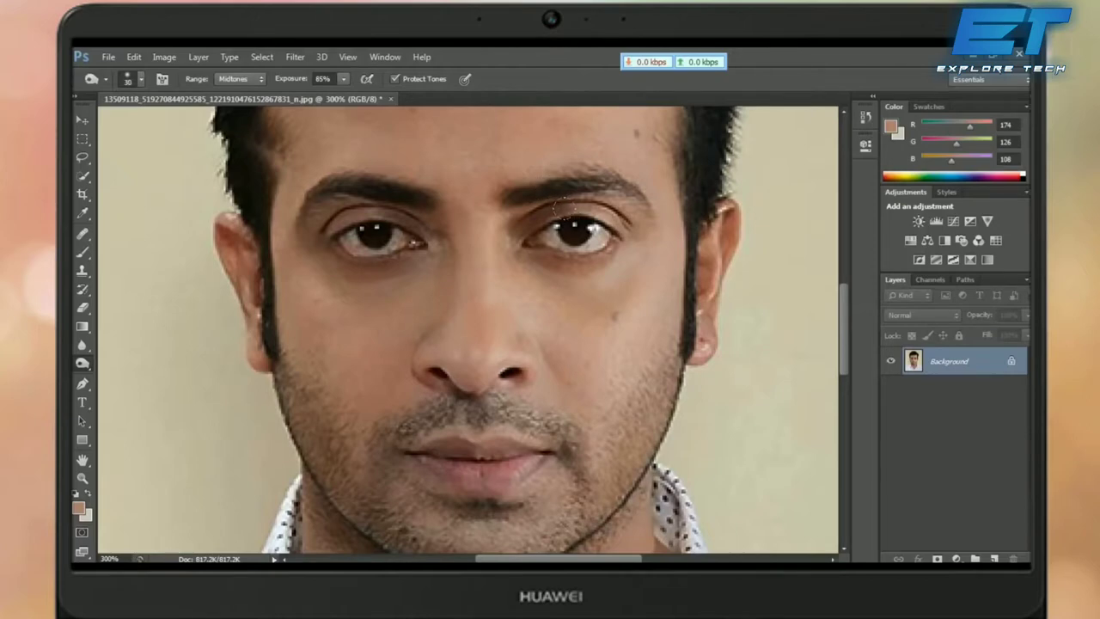
Step: Burn around both eyes, then at size 10 darken both eyebrows and the left sideburn
{"action": "mouse_move", "coordinate": [566, 208]}
{"action": "left_mouse_down"}
{"action": "mouse_move", "coordinate": [602, 217]}
{"action": "mouse_move", "coordinate": [562, 204]}
{"action": "left_mouse_up"}
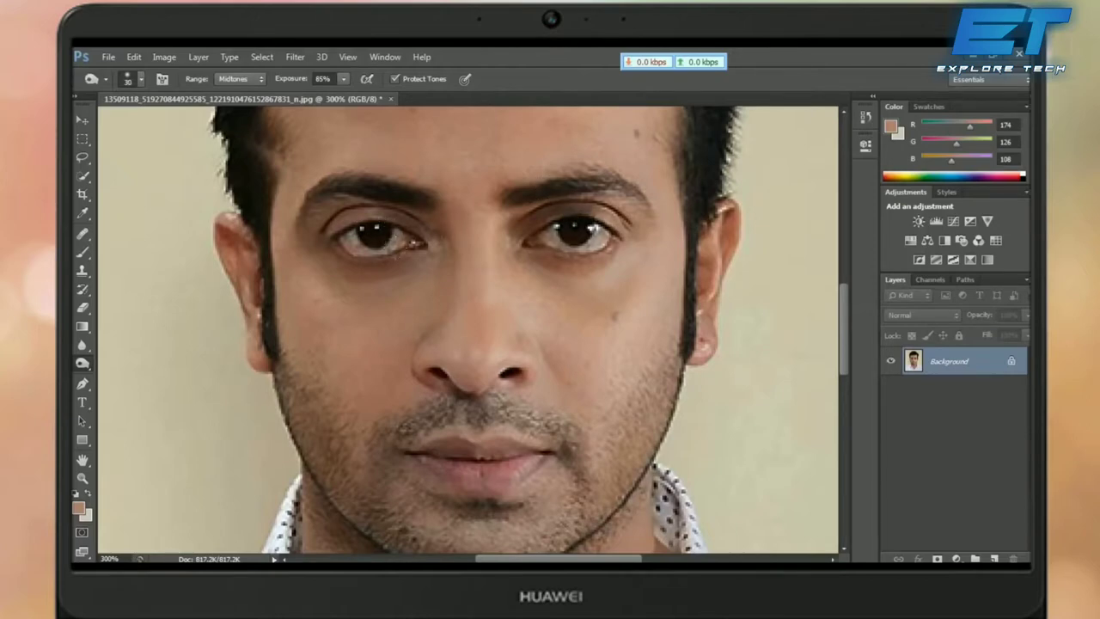
{"action": "left_click_drag", "start_coordinate": [359, 225], "coordinate": [361, 225]}
{"action": "key", "text": "bracketleft"}
{"action": "key", "text": "bracketleft"}
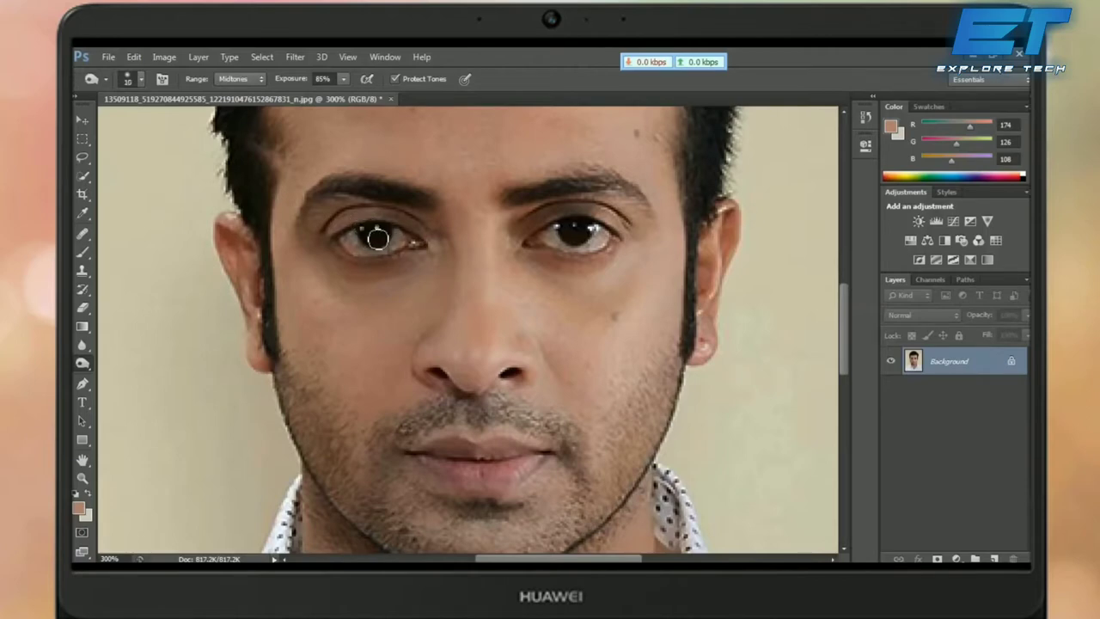
{"action": "mouse_move", "coordinate": [422, 199]}
{"action": "left_mouse_down"}
{"action": "mouse_move", "coordinate": [347, 187]}
{"action": "mouse_move", "coordinate": [323, 194]}
{"action": "mouse_move", "coordinate": [304, 221]}
{"action": "mouse_move", "coordinate": [334, 191]}
{"action": "left_mouse_up"}
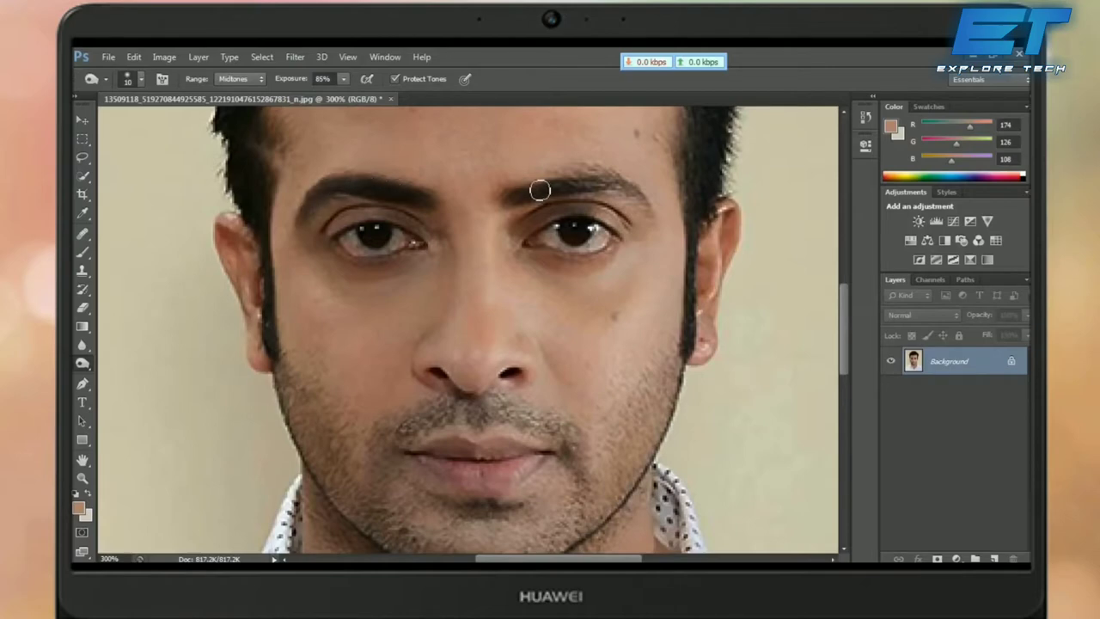
{"action": "mouse_move", "coordinate": [538, 186]}
{"action": "left_mouse_down"}
{"action": "mouse_move", "coordinate": [605, 189]}
{"action": "mouse_move", "coordinate": [670, 214]}
{"action": "mouse_move", "coordinate": [693, 230]}
{"action": "mouse_move", "coordinate": [693, 283]}
{"action": "mouse_move", "coordinate": [692, 238]}
{"action": "left_mouse_up"}
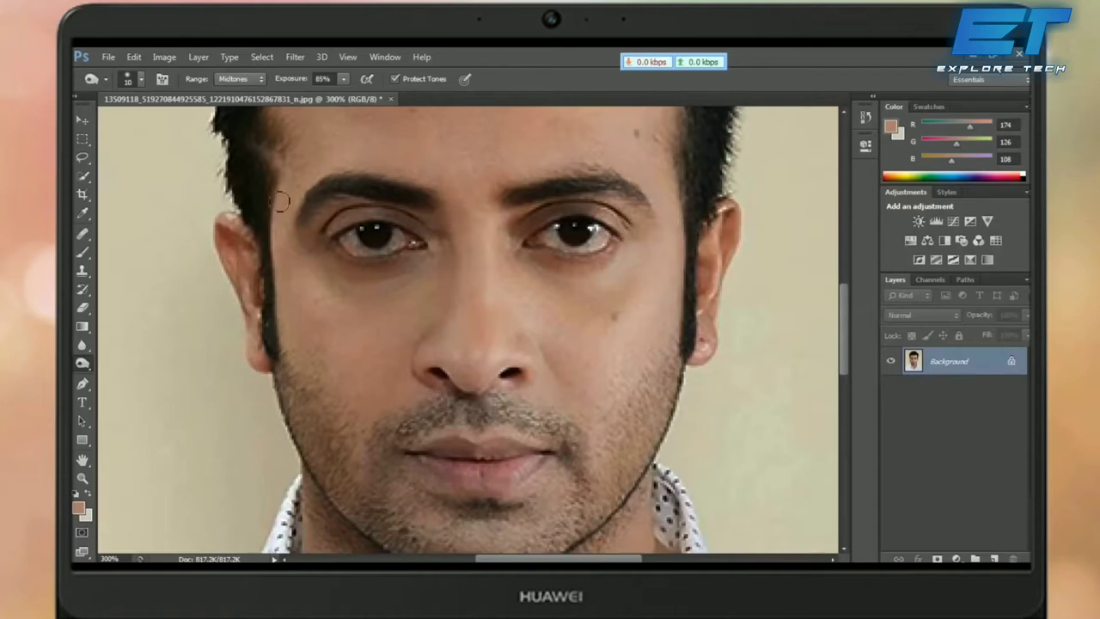
{"action": "left_click_drag", "start_coordinate": [261, 210], "coordinate": [271, 367]}
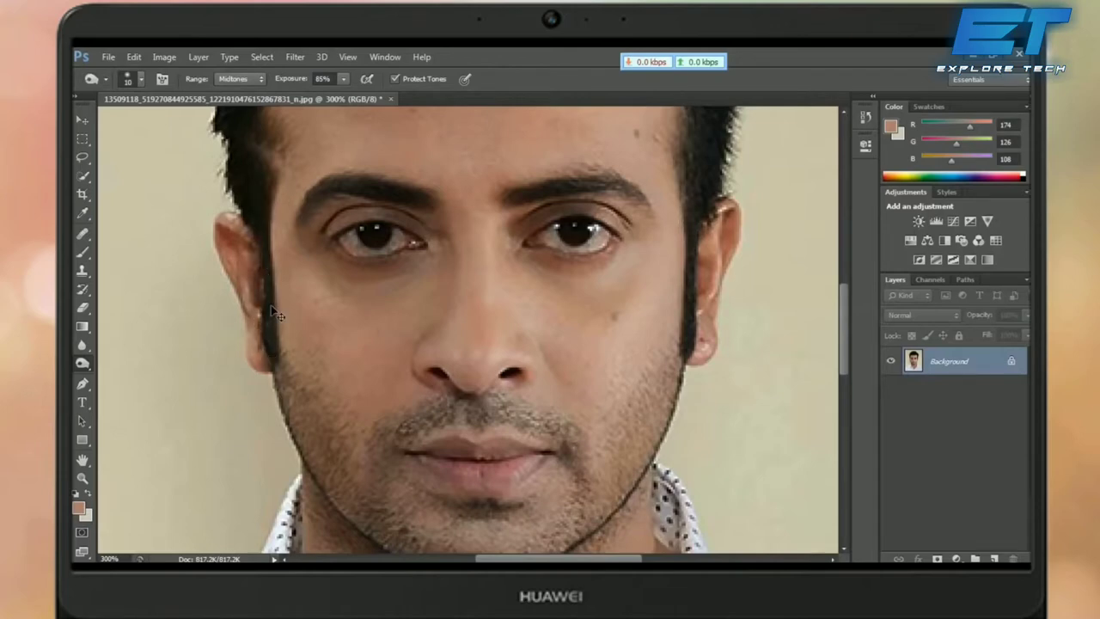
{"action": "key", "text": "ctrl+minus"}
{"action": "key", "text": "ctrl+minus"}
{"action": "key", "text": "ctrl+minus"}
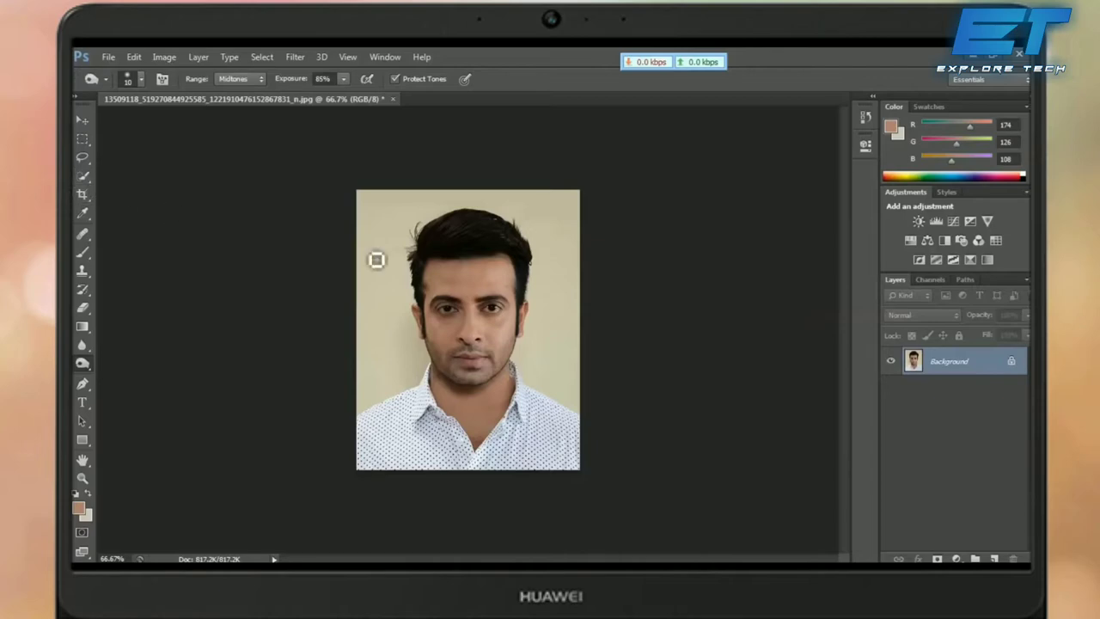
Step: Select the beige background around the hair and shoulders with the Magic Wand at tolerance 32
{"action": "left_click", "coordinate": [88, 175]}
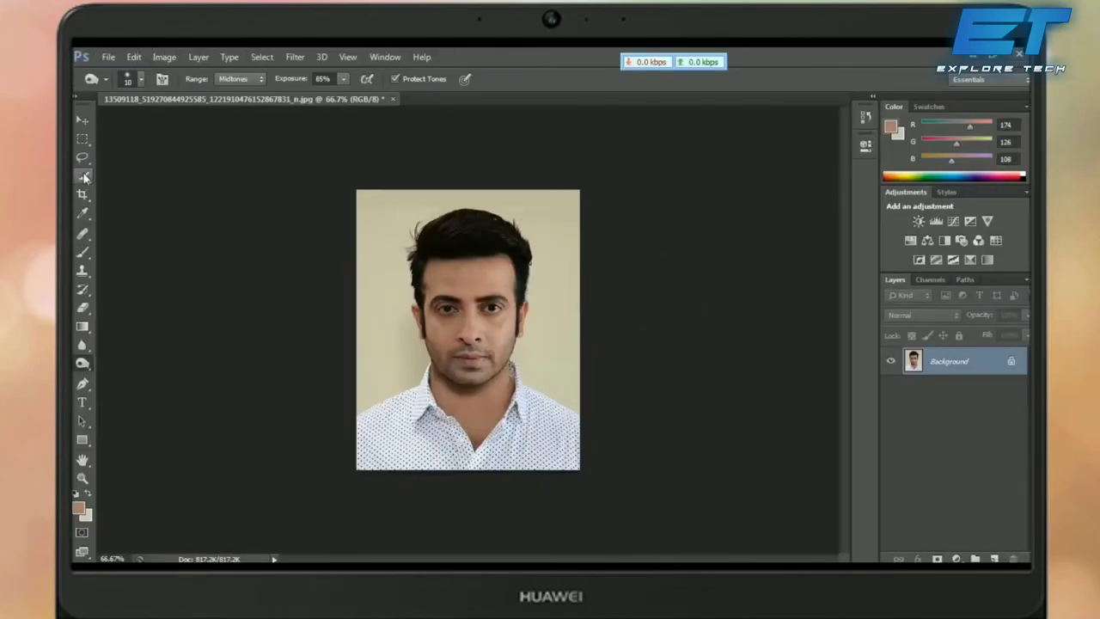
{"action": "left_click", "coordinate": [84, 176]}
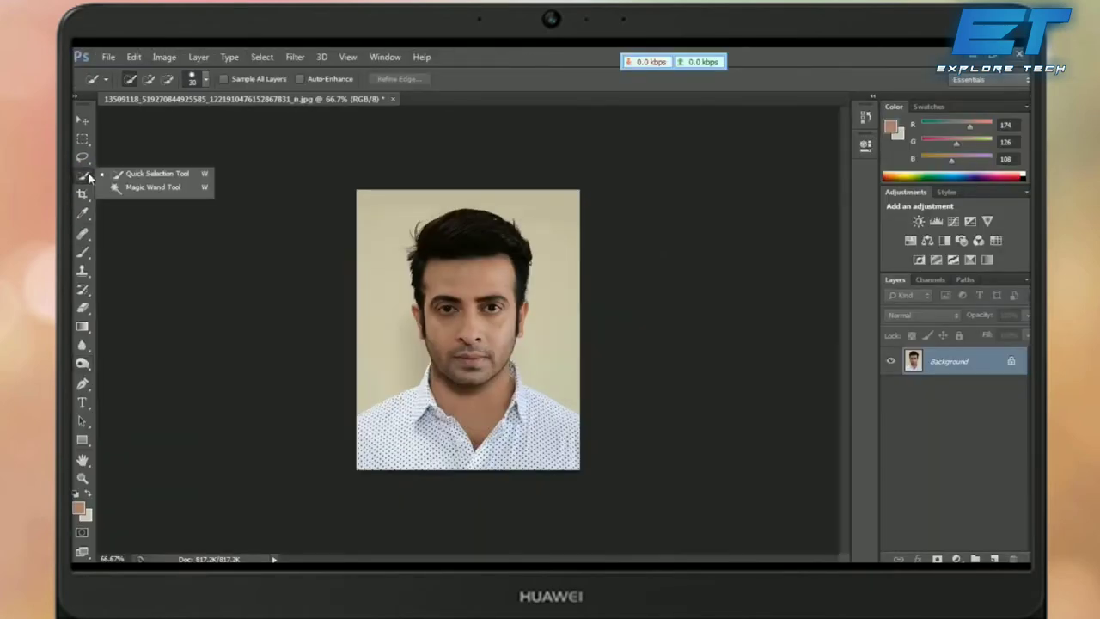
{"action": "left_click", "coordinate": [153, 187]}
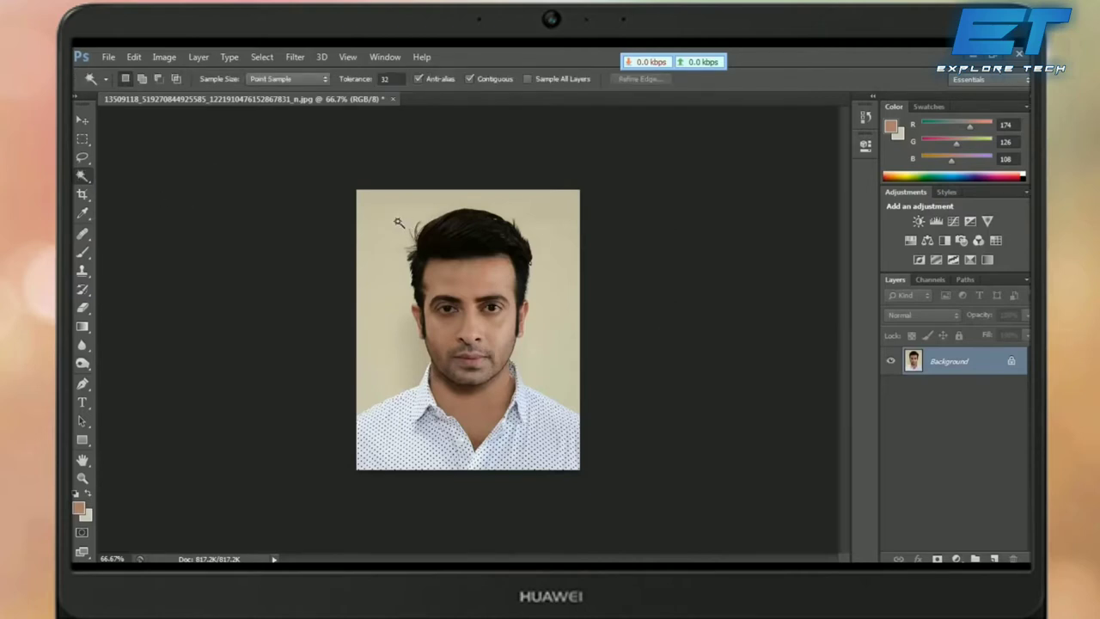
{"action": "left_click", "coordinate": [398, 222]}
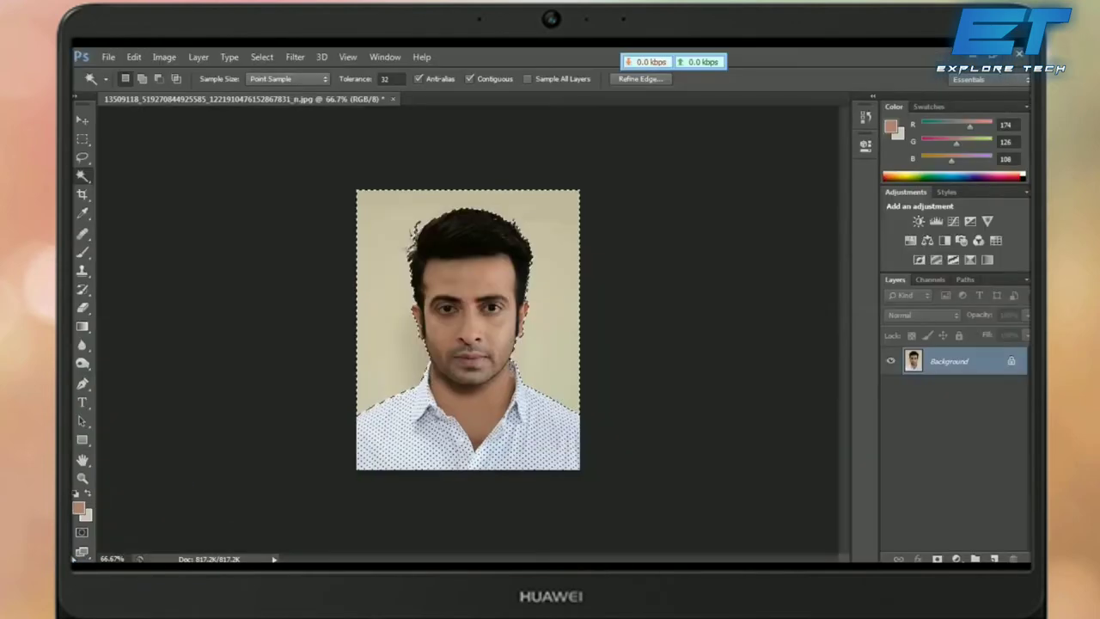
Step: Set the background colour to strong blue RGB 20, 34, 208 (1422d0)
{"action": "left_click", "coordinate": [87, 516]}
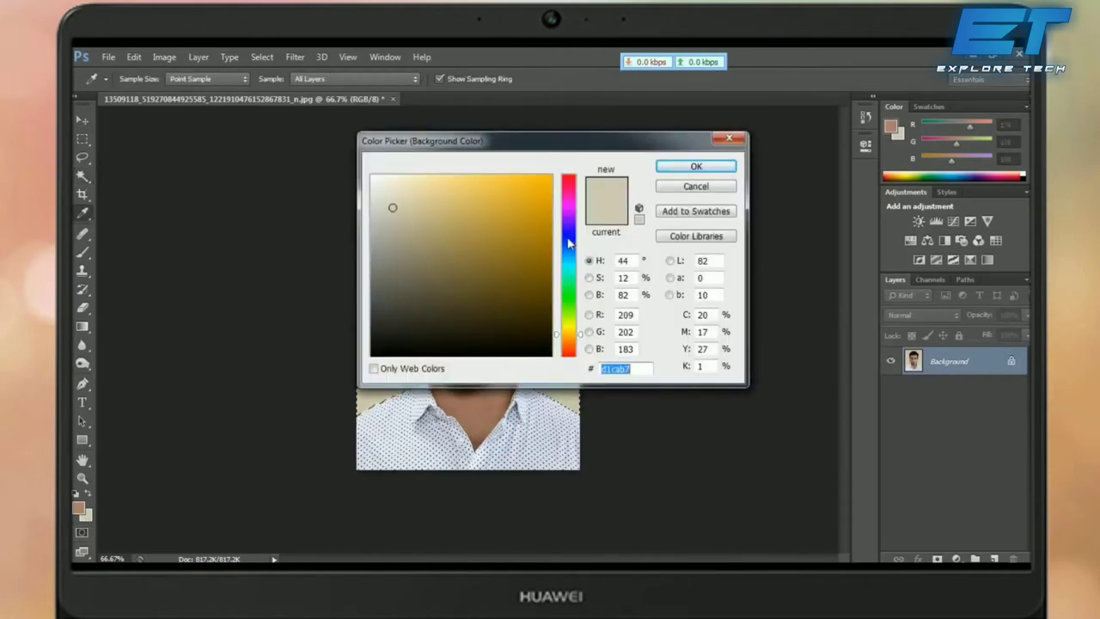
{"action": "left_click", "coordinate": [569, 240]}
{"action": "left_click", "coordinate": [534, 208]}
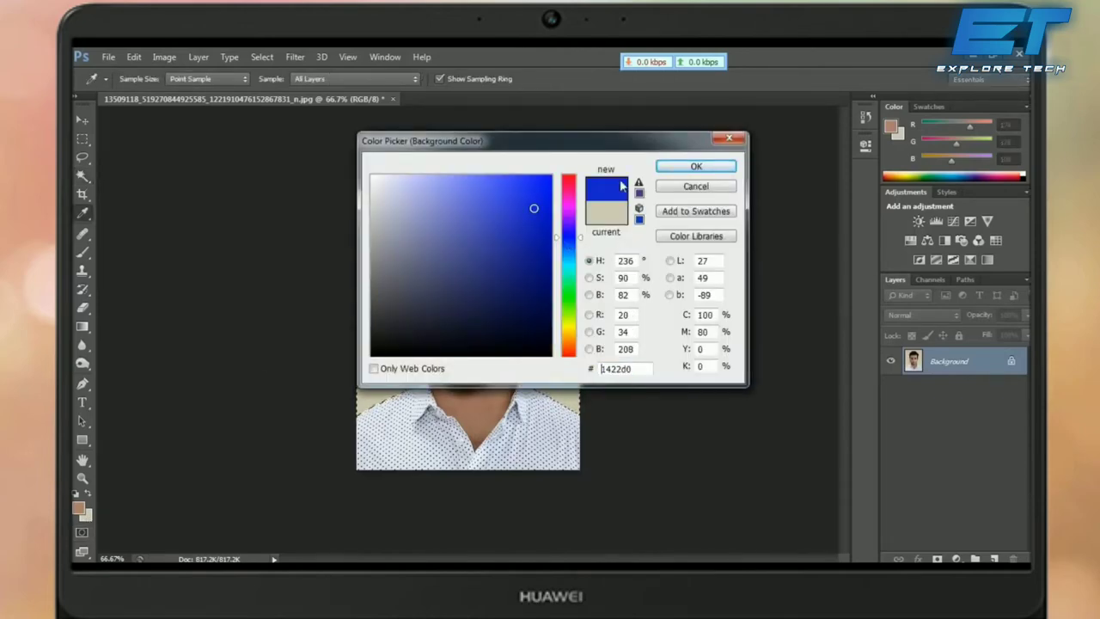
{"action": "left_click", "coordinate": [695, 167]}
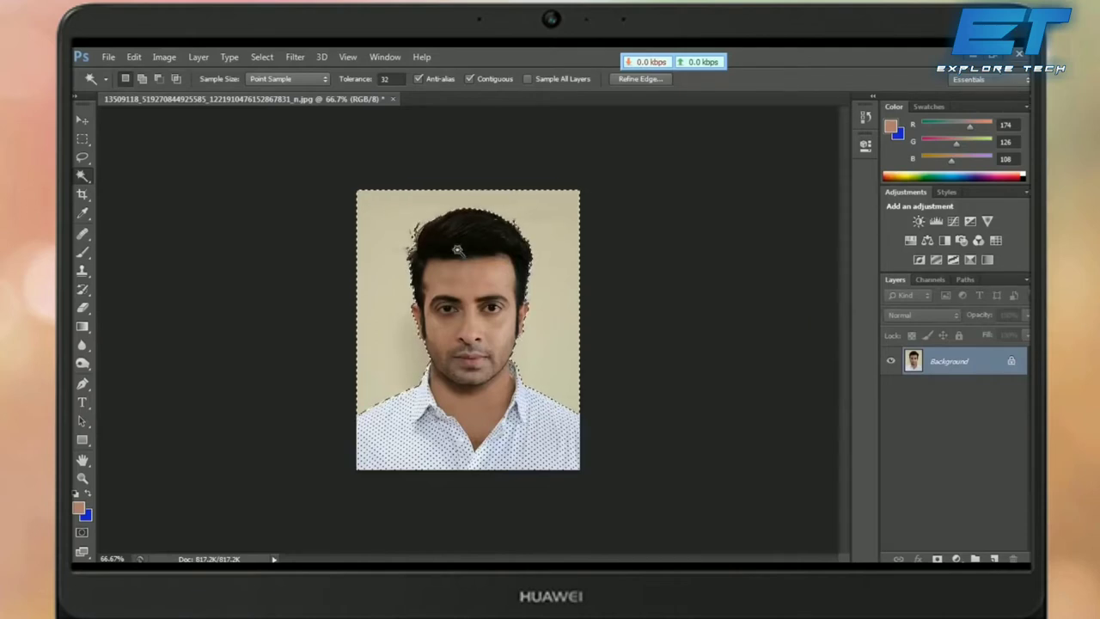
Step: Feather the background selection by 2 pixels and view the photo at full size
{"action": "right_click", "coordinate": [406, 262]}
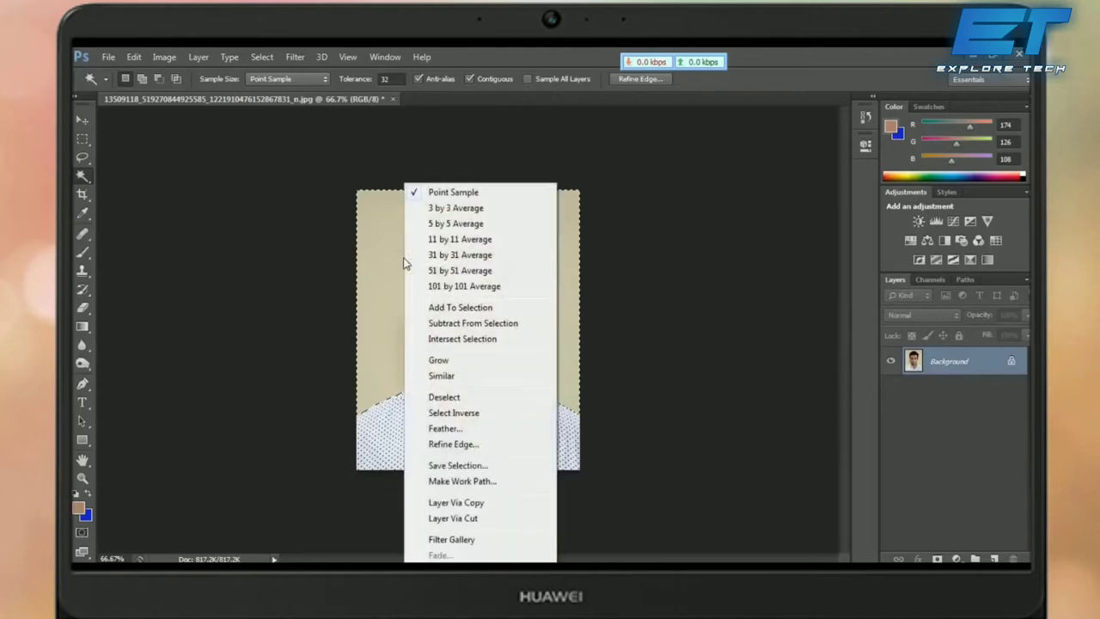
{"action": "left_click", "coordinate": [443, 428]}
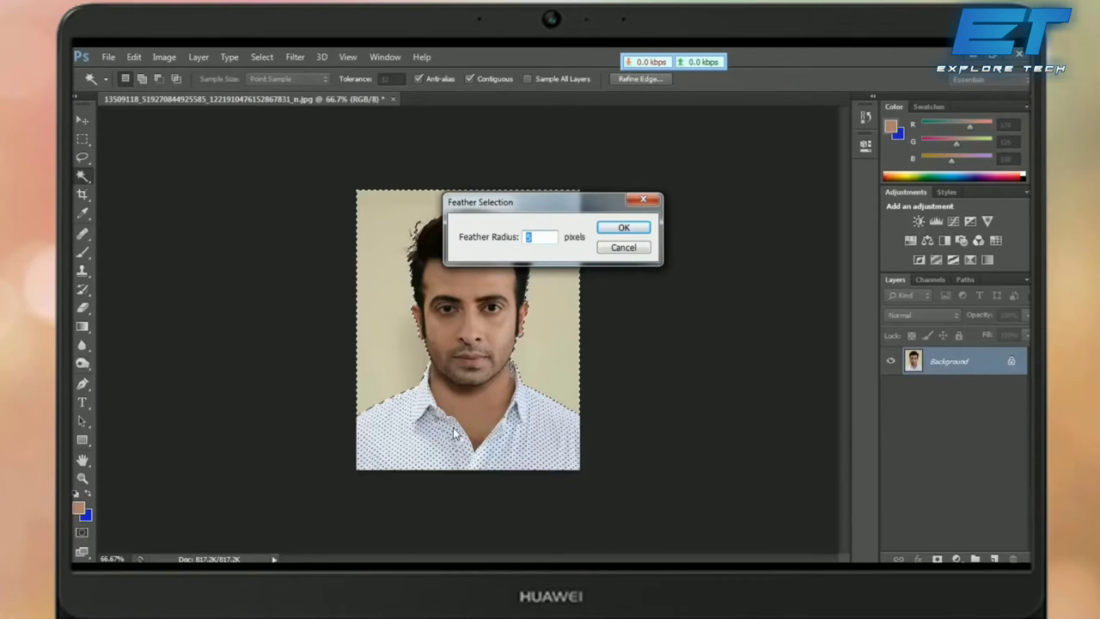
{"action": "type", "text": "2"}
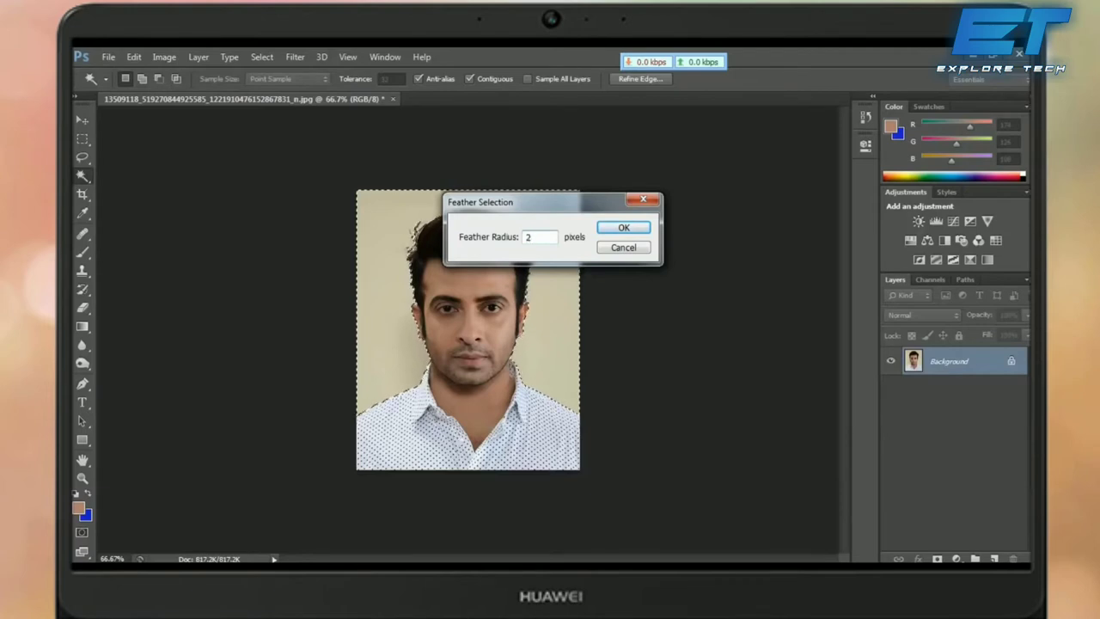
{"action": "left_click", "coordinate": [624, 228]}
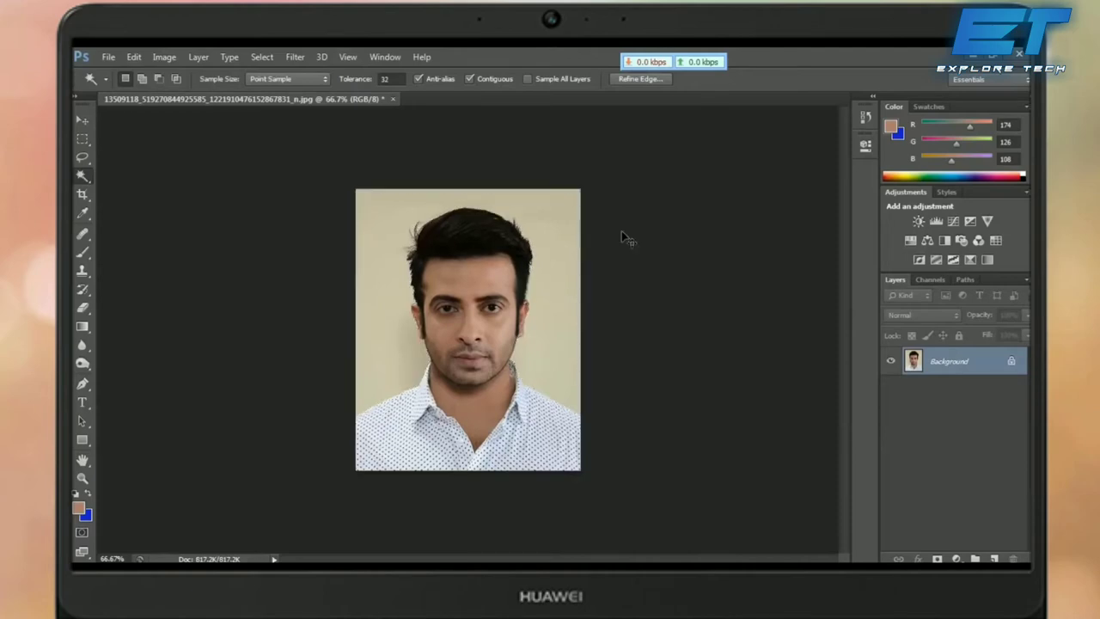
{"action": "key", "text": "ctrl+plus"}
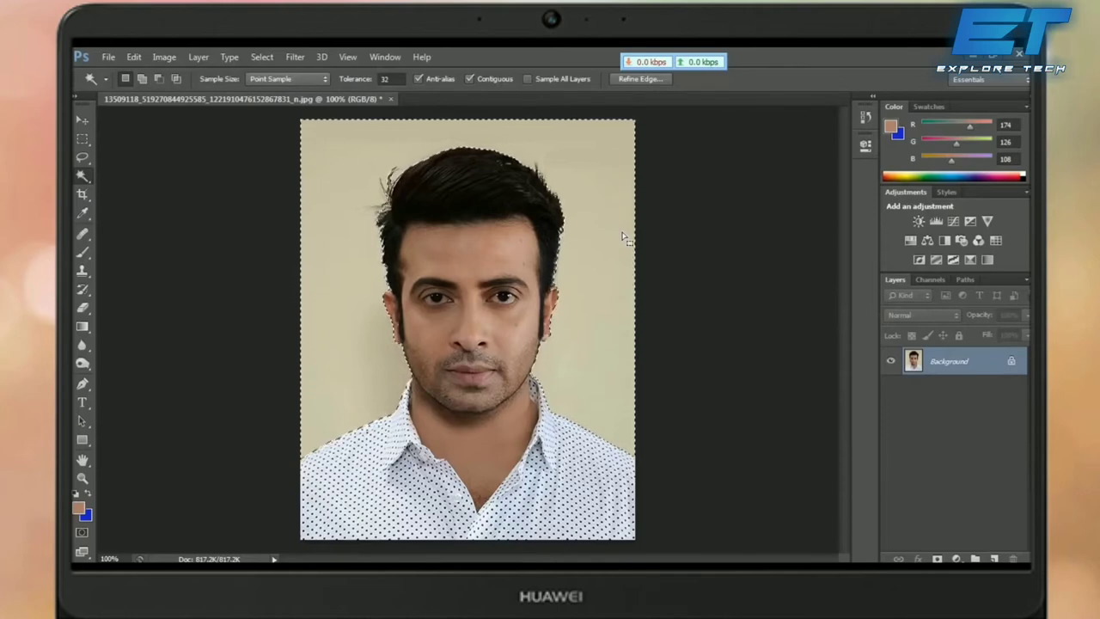
Step: Fill the selected backdrop with blue 1422d0, deselect, and zoom out to the whole photo
{"action": "key", "text": "ctrl+BackSpace"}
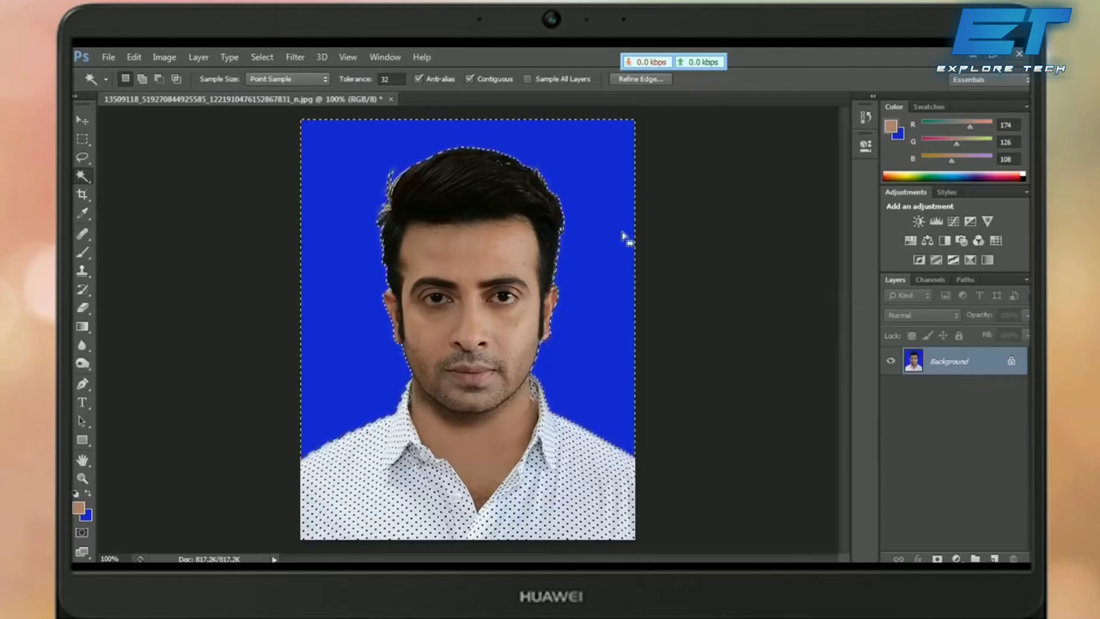
{"action": "key", "text": "ctrl+d"}
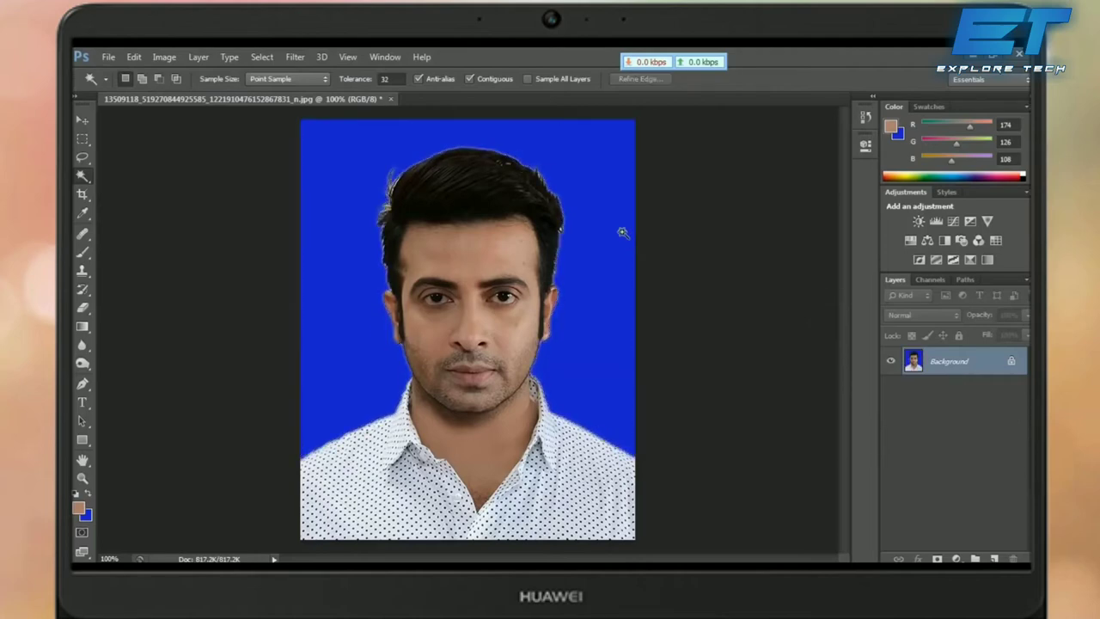
{"action": "key", "text": "ctrl+minus"}
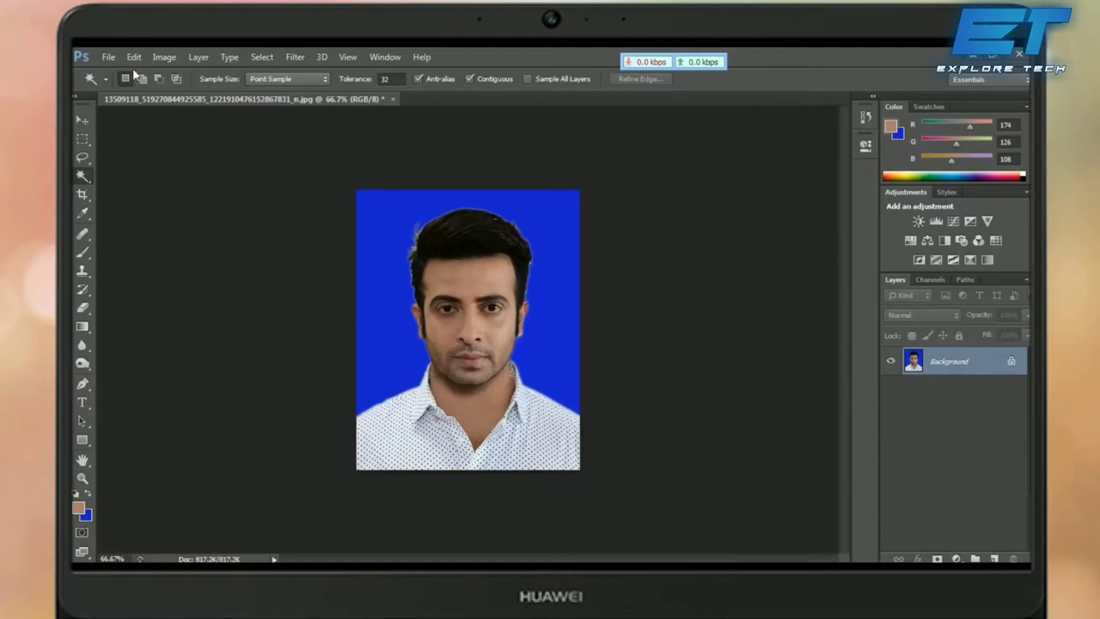
Step: Start Save As for the photo and browse to a folder on Local Disk (E:)
{"action": "left_click", "coordinate": [108, 58]}
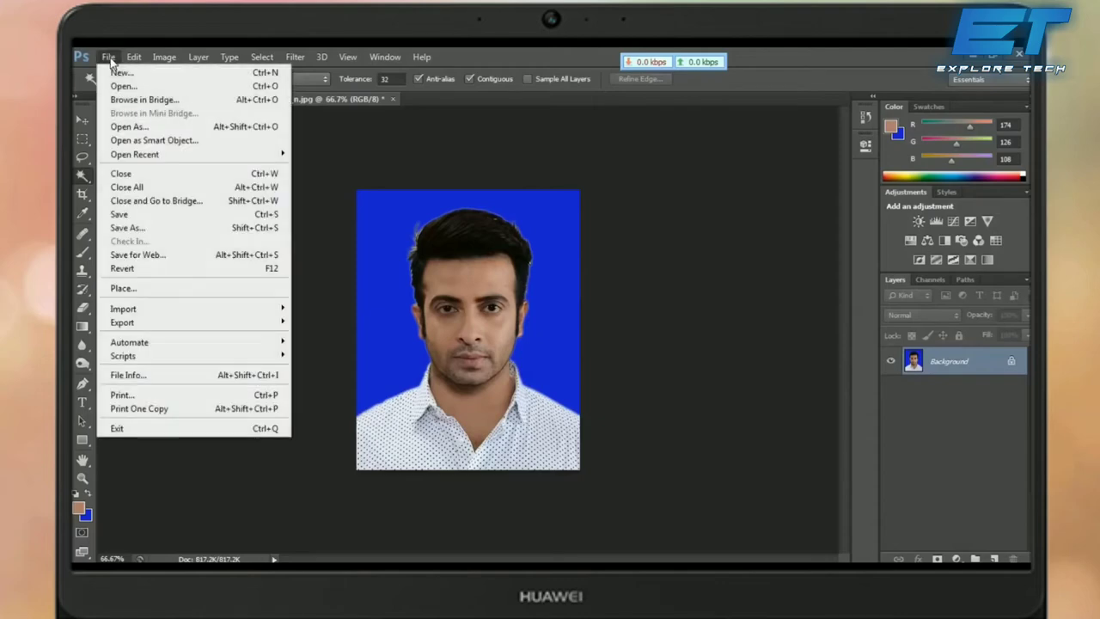
{"action": "left_click", "coordinate": [148, 230]}
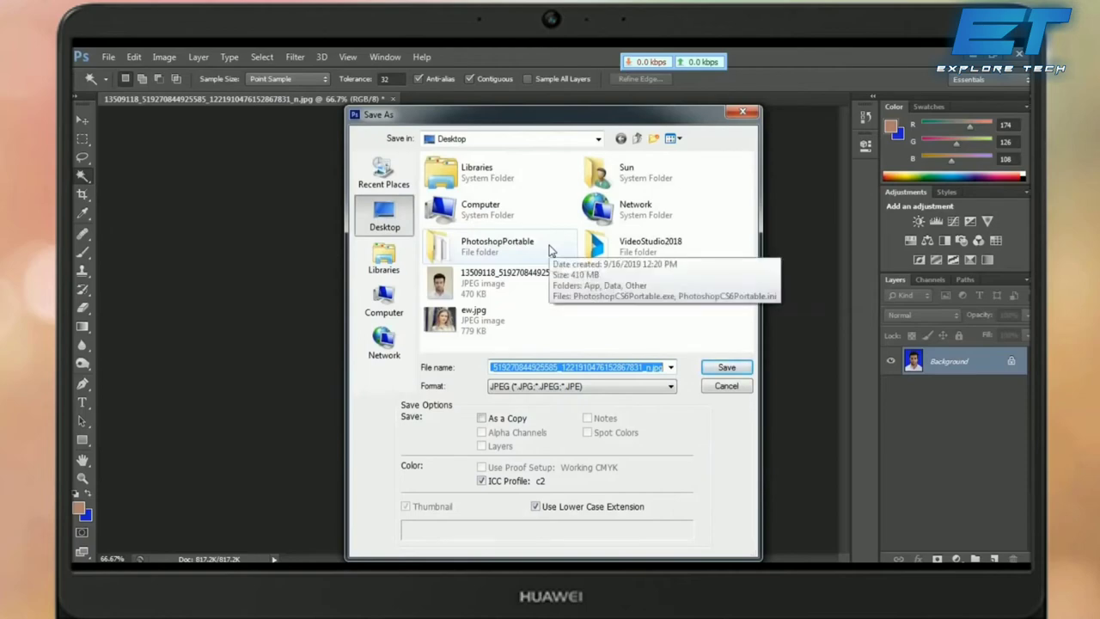
{"action": "left_click", "coordinate": [384, 309]}
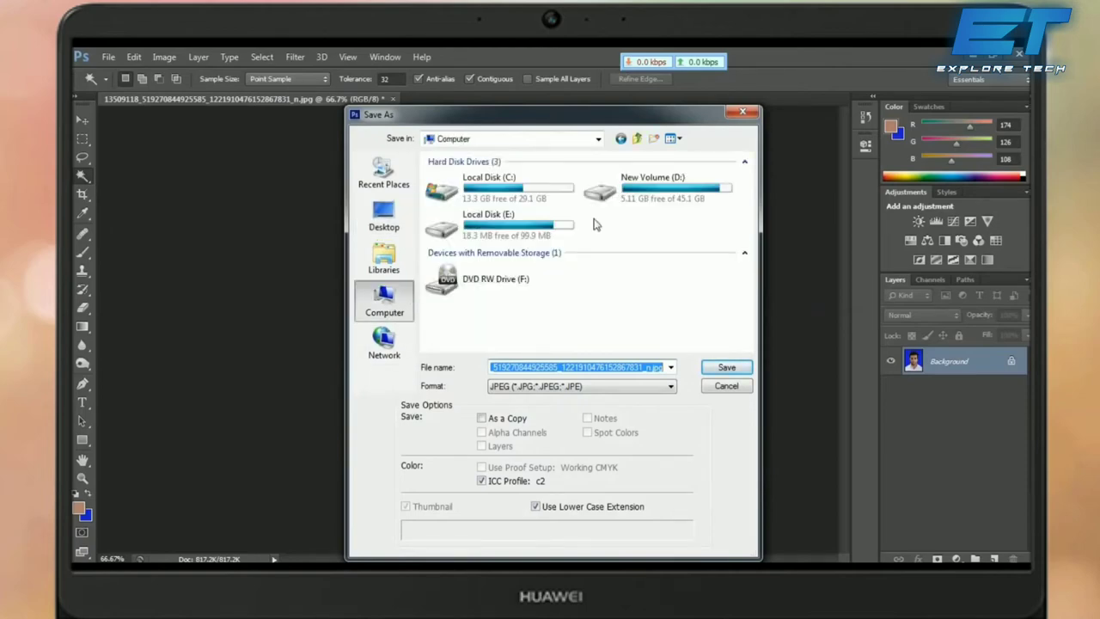
{"action": "double_click", "coordinate": [539, 232]}
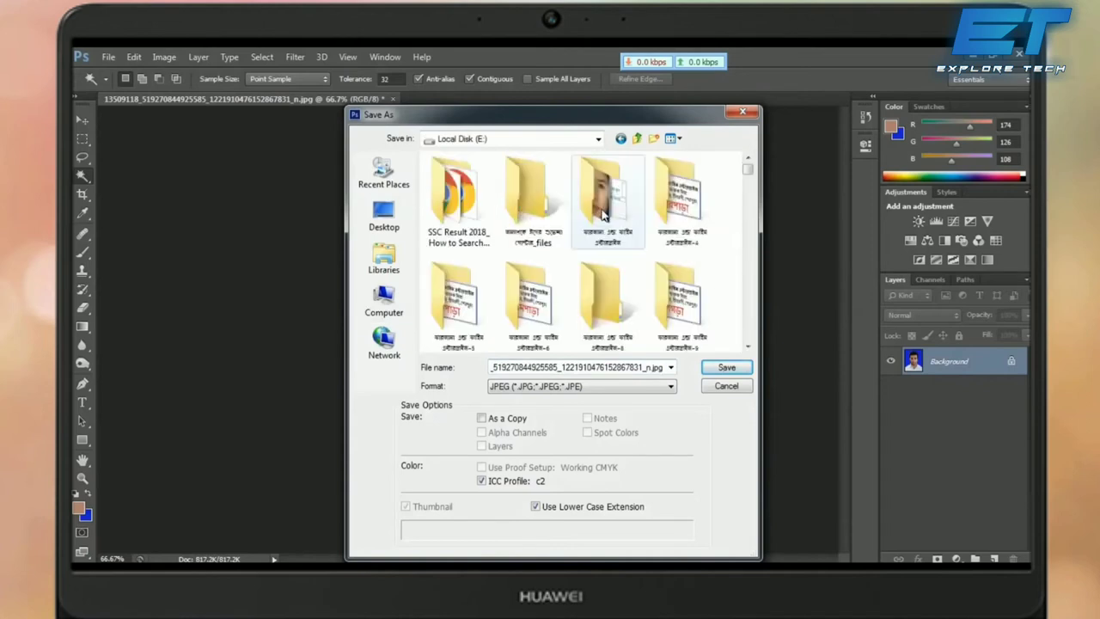
{"action": "double_click", "coordinate": [602, 215]}
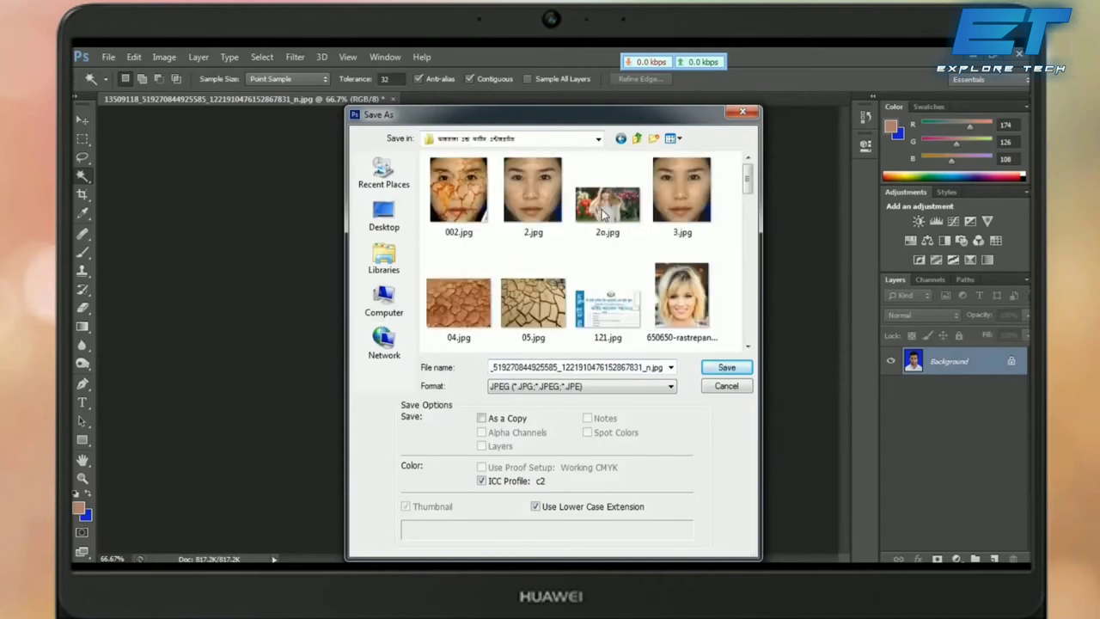
Step: Save it as a JPEG under a new numeric file name with default quality options
{"action": "double_click", "coordinate": [556, 367]}
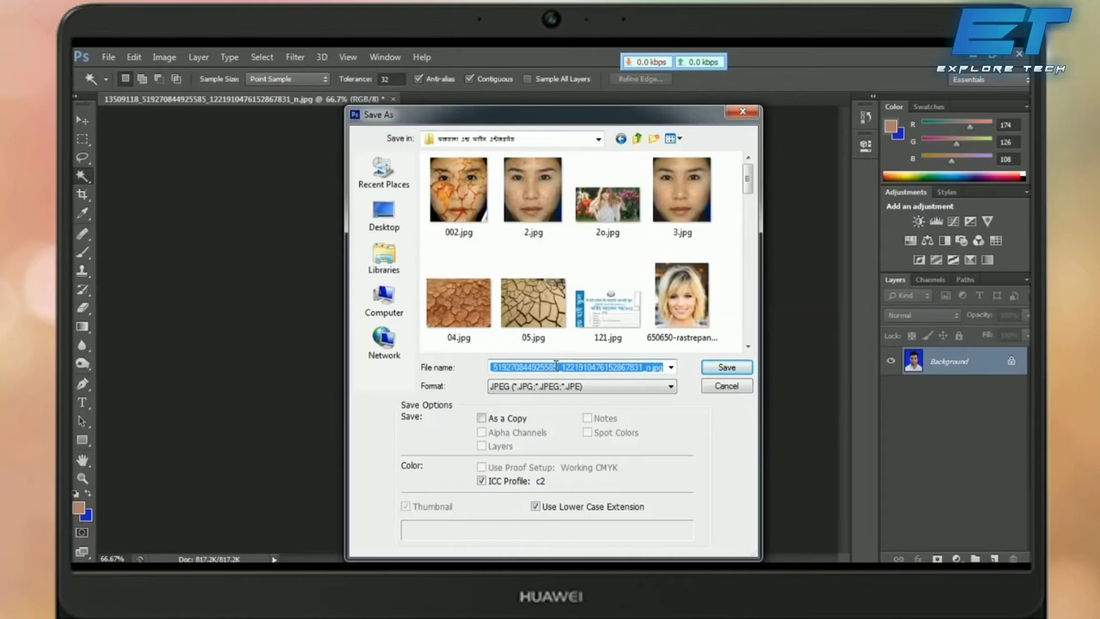
{"action": "type", "text": "0"}
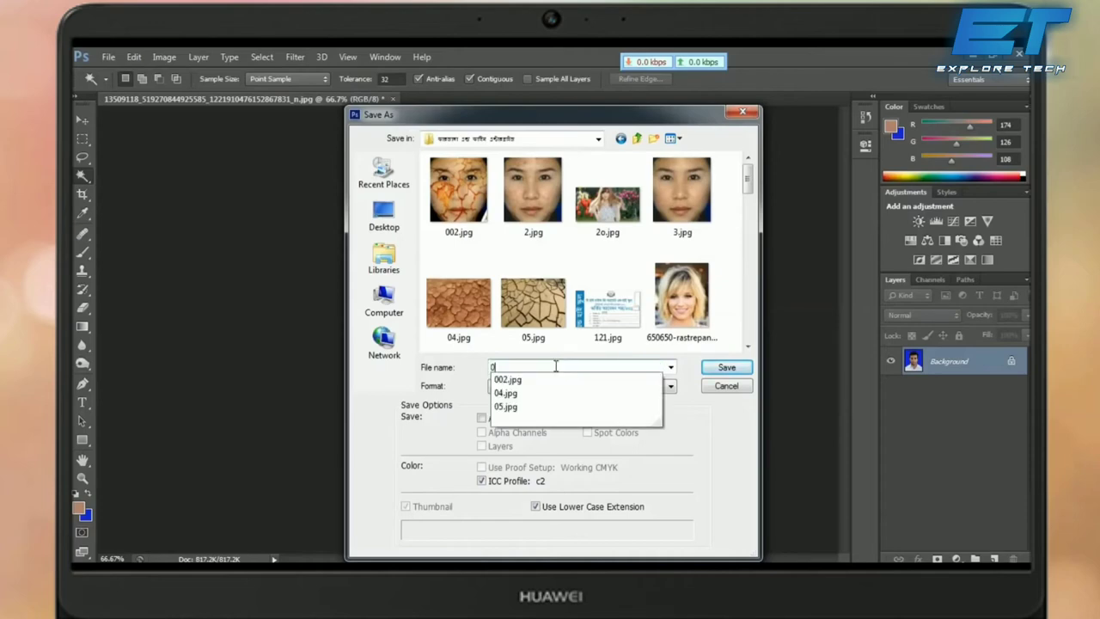
{"action": "type", "text": "1713534445544"}
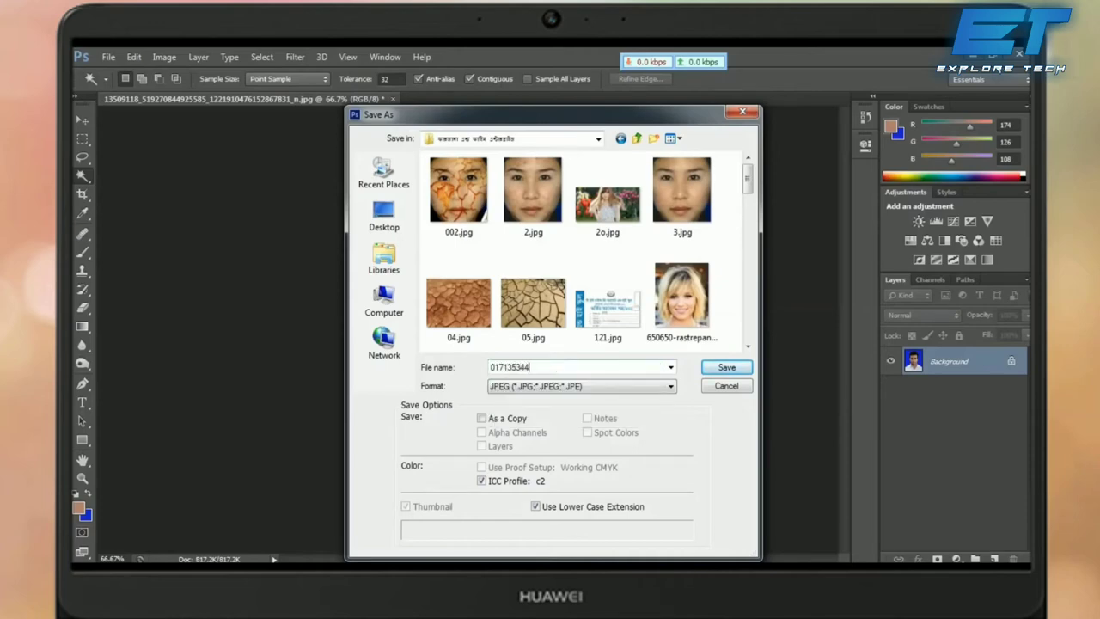
{"action": "left_click", "coordinate": [747, 367]}
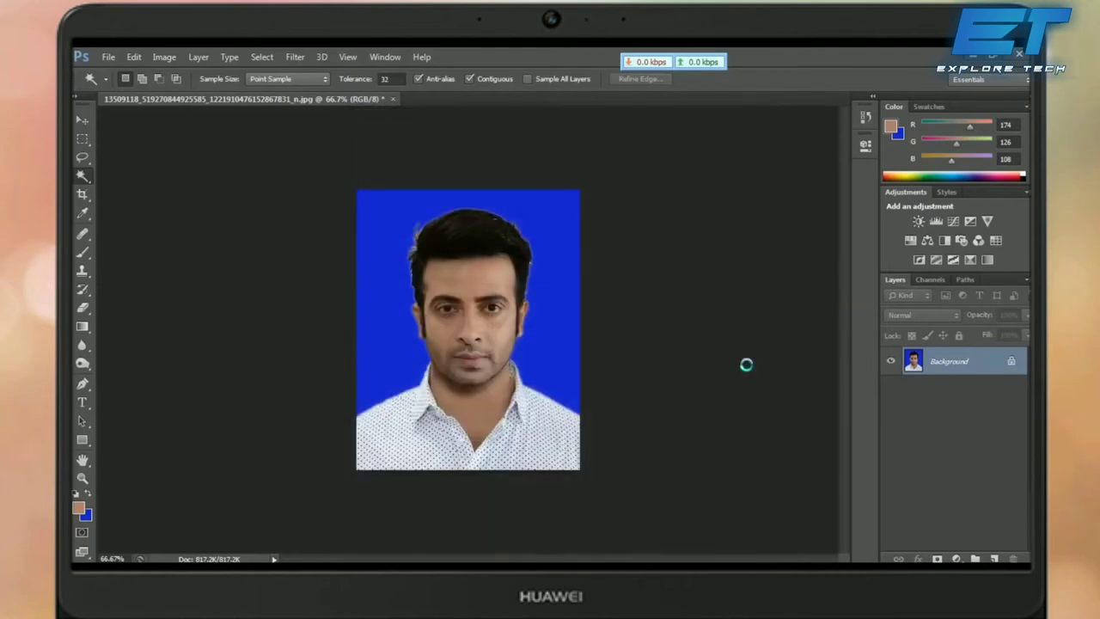
{"action": "key", "text": "Return"}
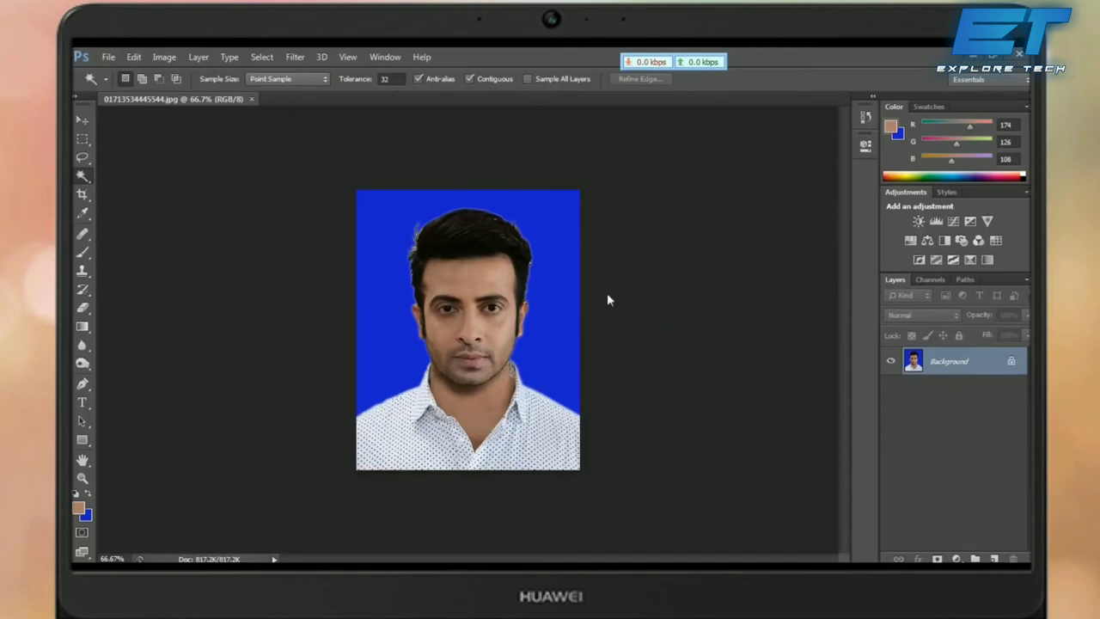
Step: Create a blank International Paper A4 document at 300 px/inch, then return to the passport photo
{"action": "key", "text": "ctrl+n"}
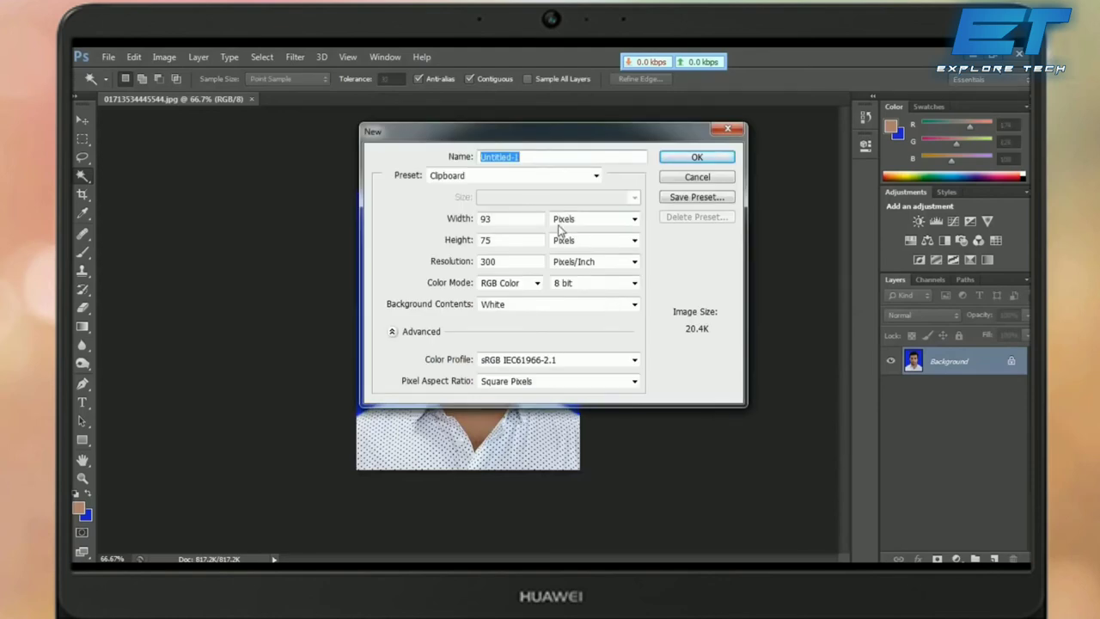
{"action": "left_click", "coordinate": [557, 181]}
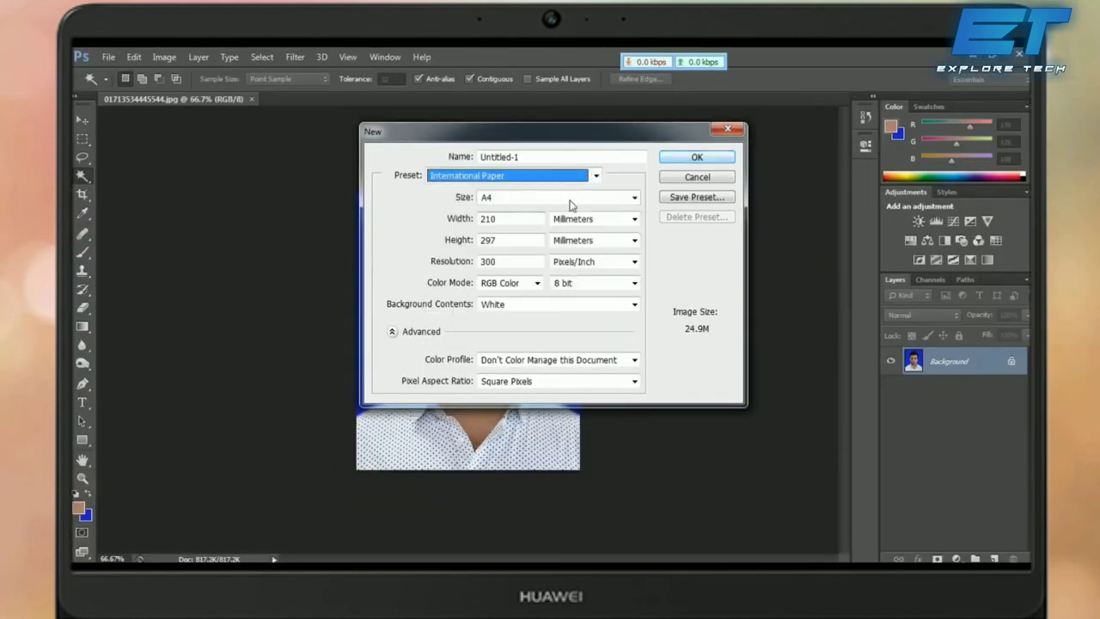
{"action": "left_click", "coordinate": [684, 158]}
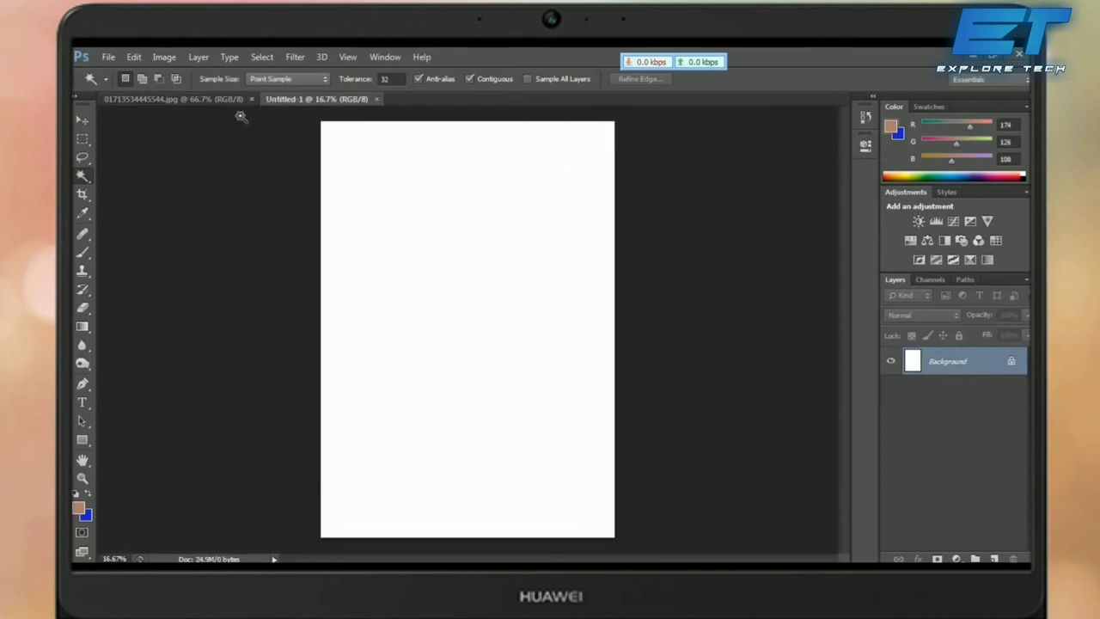
{"action": "left_click", "coordinate": [199, 102]}
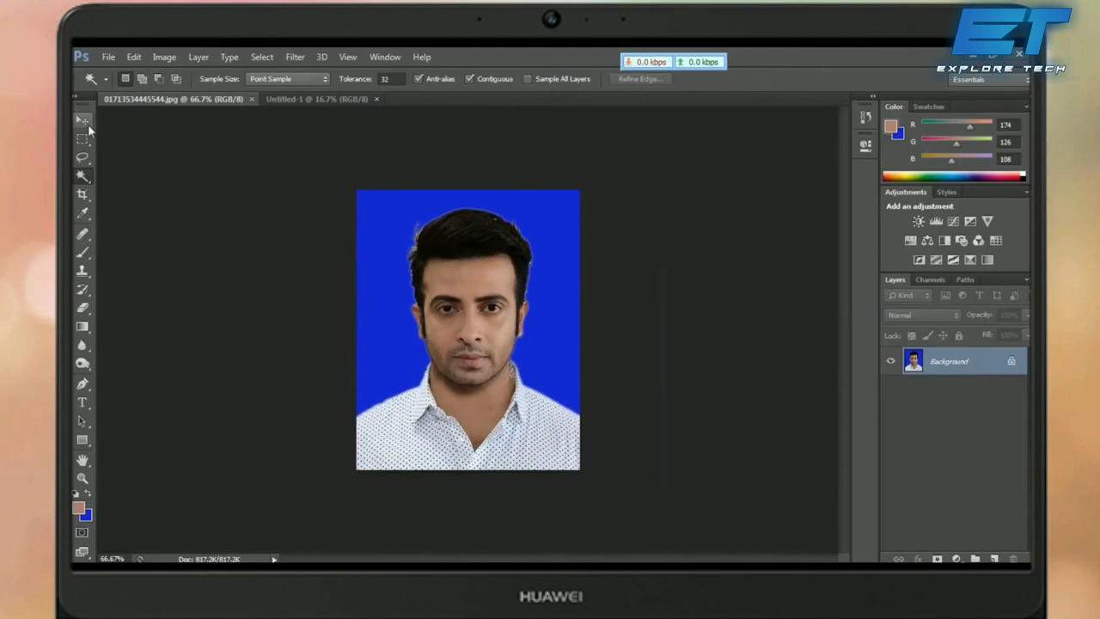
Step: Move the photo onto the A4 page's top-left corner and add two copies in a row beside it
{"action": "left_click", "coordinate": [108, 116]}
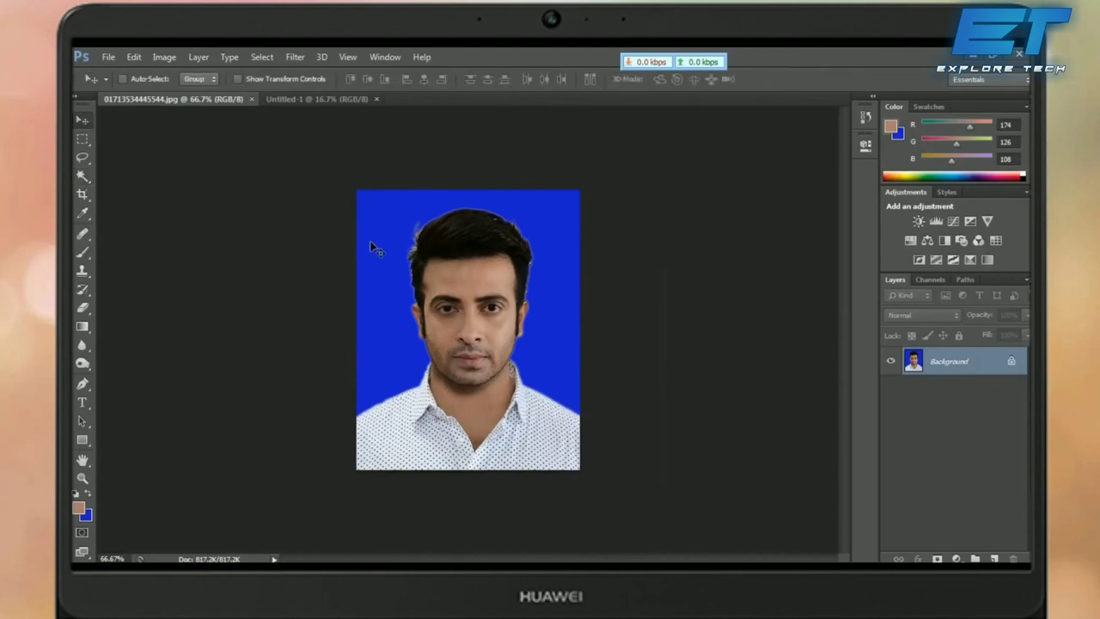
{"action": "left_click_drag", "start_coordinate": [392, 248], "coordinate": [341, 147]}
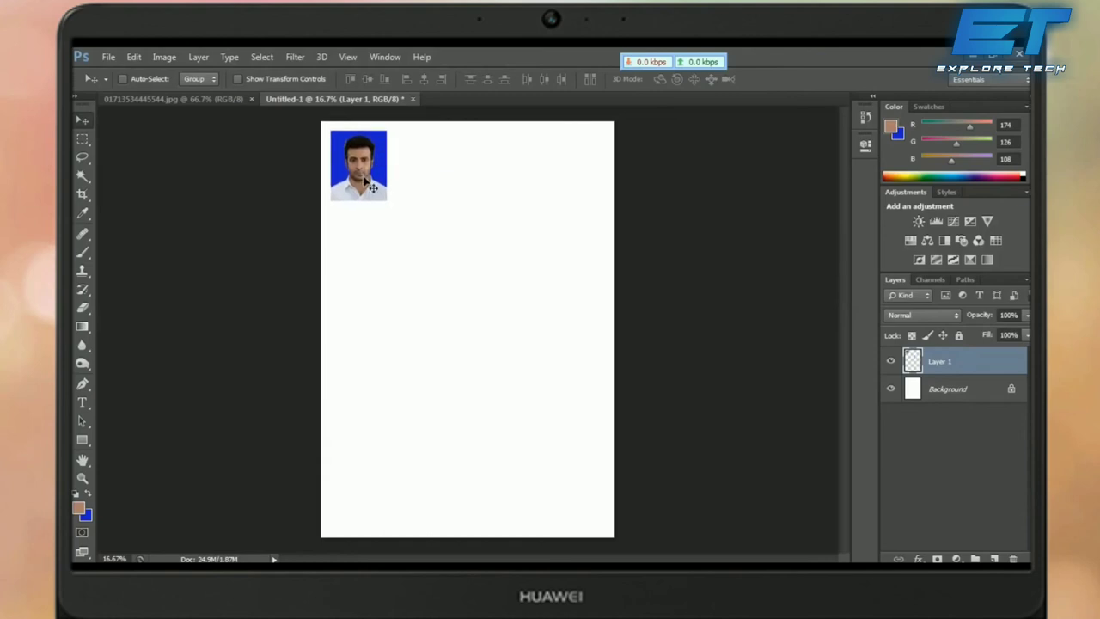
{"action": "left_click_drag", "start_coordinate": [372, 187], "coordinate": [429, 186]}
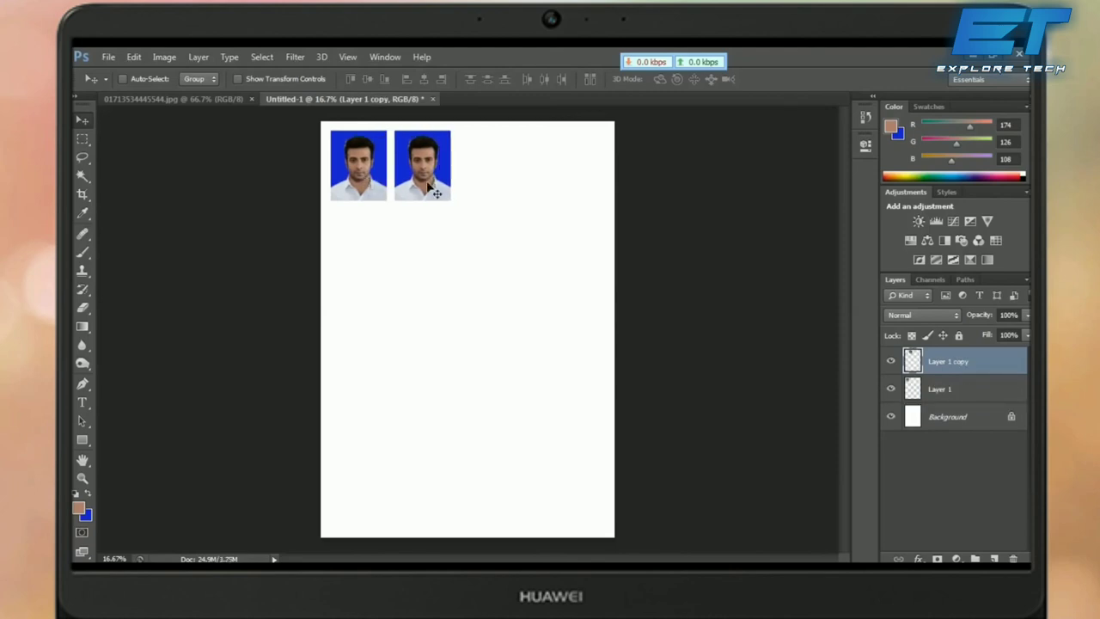
{"action": "left_click_drag", "start_coordinate": [429, 185], "coordinate": [497, 196]}
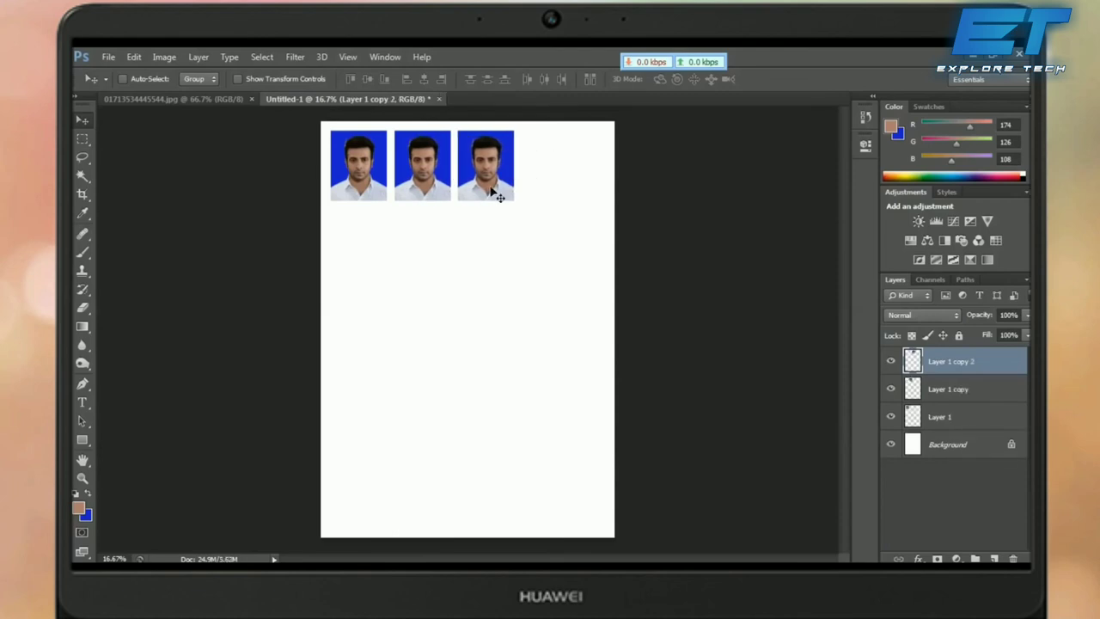